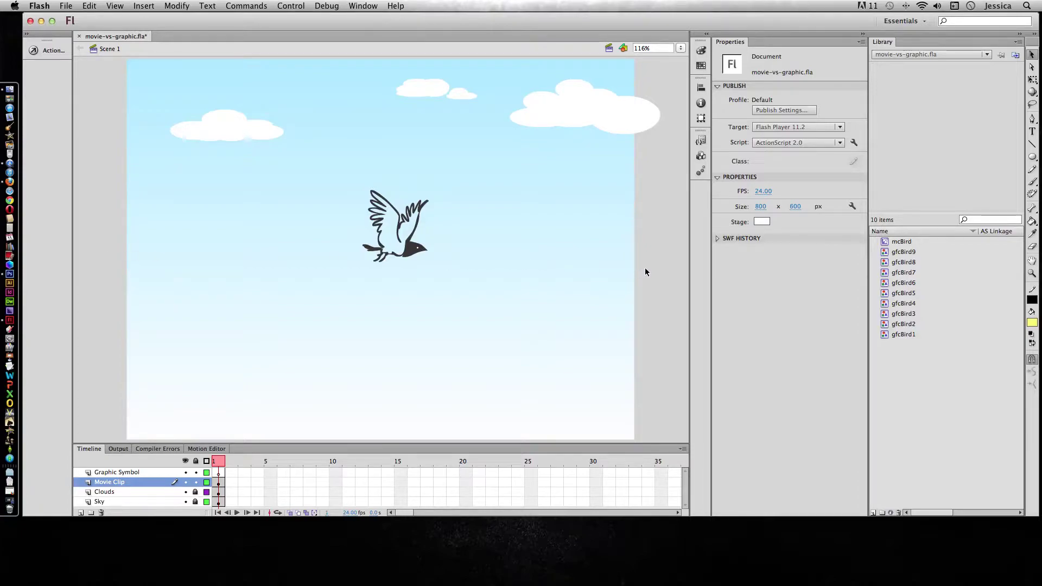
# Step: Preview gfcBird1 through gfcBird9 in the Library, finishing on the mcBird movie clip
pyautogui.click(900, 322)
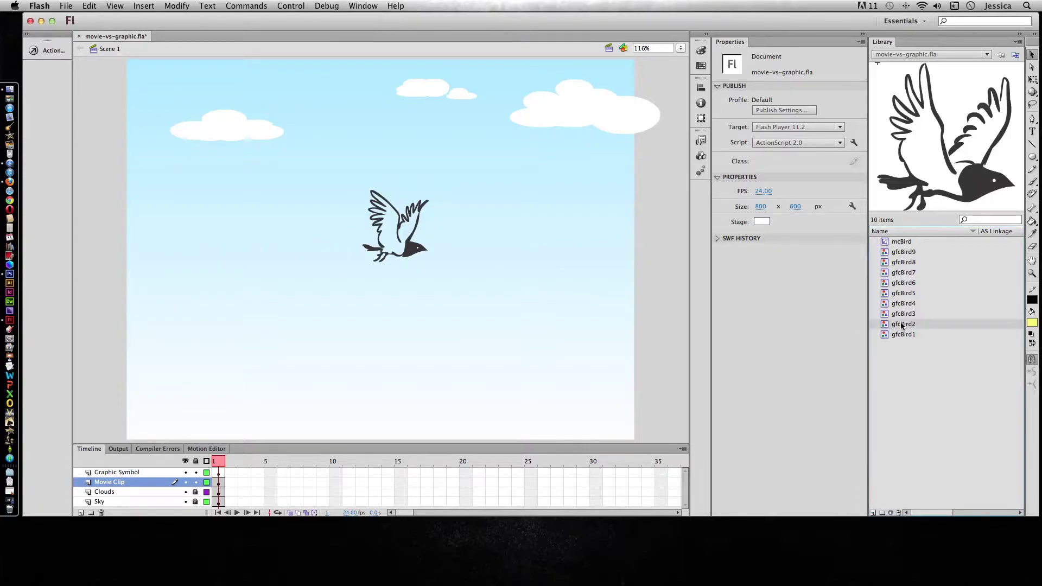
pyautogui.click(901, 315)
pyautogui.click(902, 304)
pyautogui.click(902, 294)
pyautogui.click(902, 283)
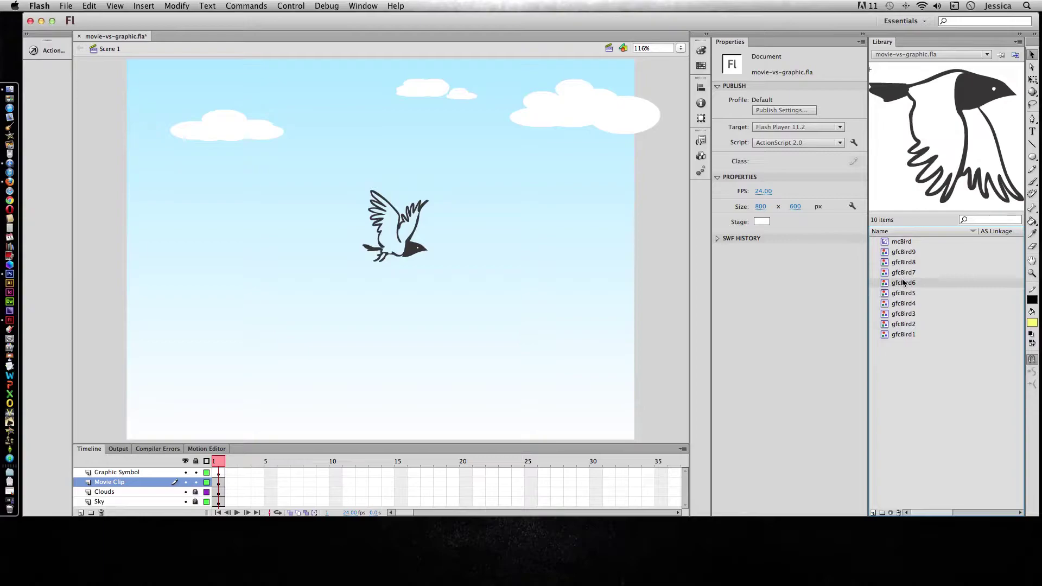
pyautogui.click(902, 274)
pyautogui.click(902, 262)
pyautogui.click(902, 252)
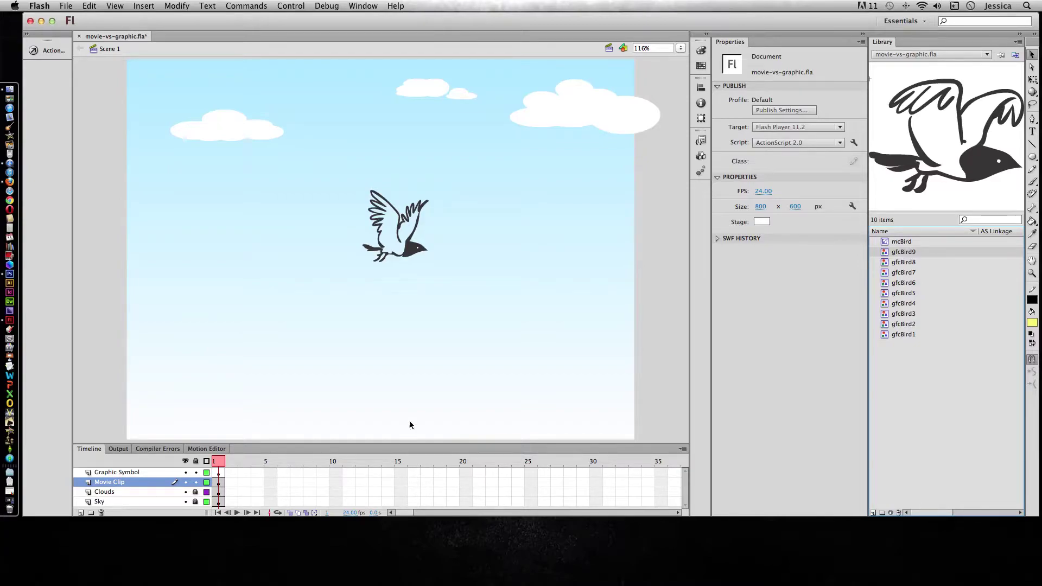
pyautogui.click(900, 241)
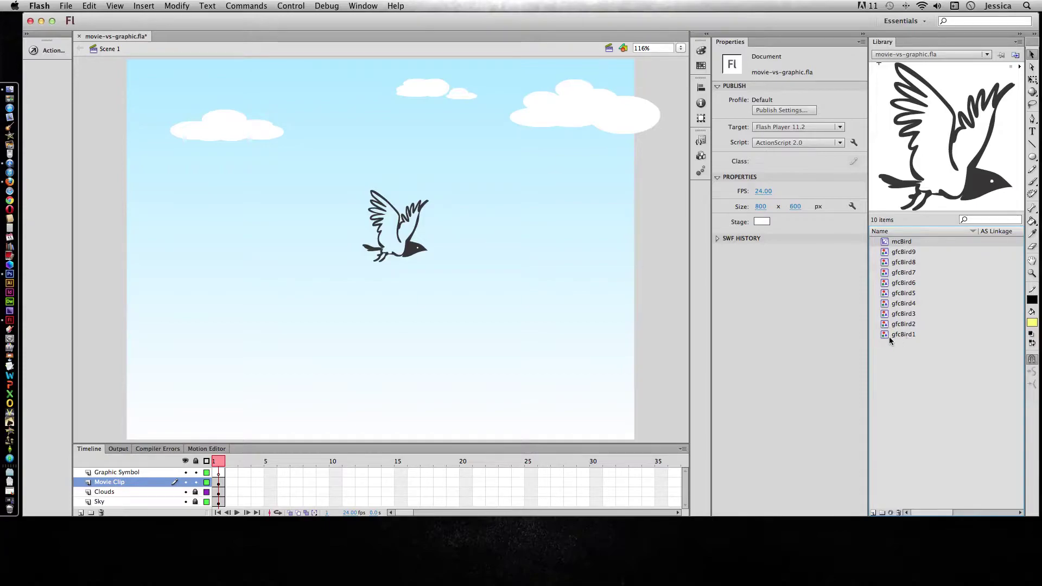
pyautogui.click(888, 335)
pyautogui.click(887, 242)
# Step: Edit mcBird in place and step through its poses on frames 1 to 9
pyautogui.doubleClick(412, 250)
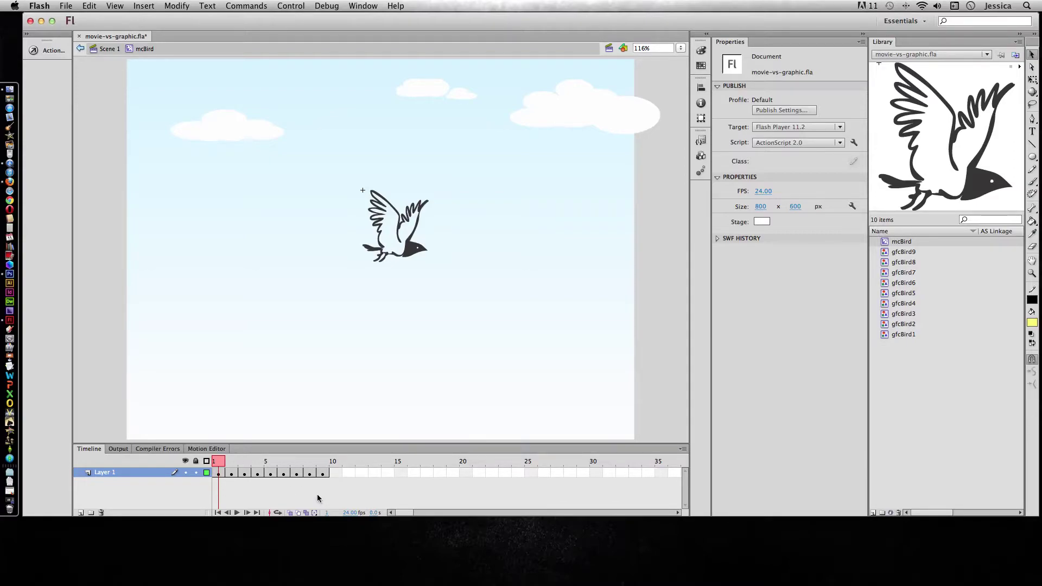
pyautogui.click(221, 473)
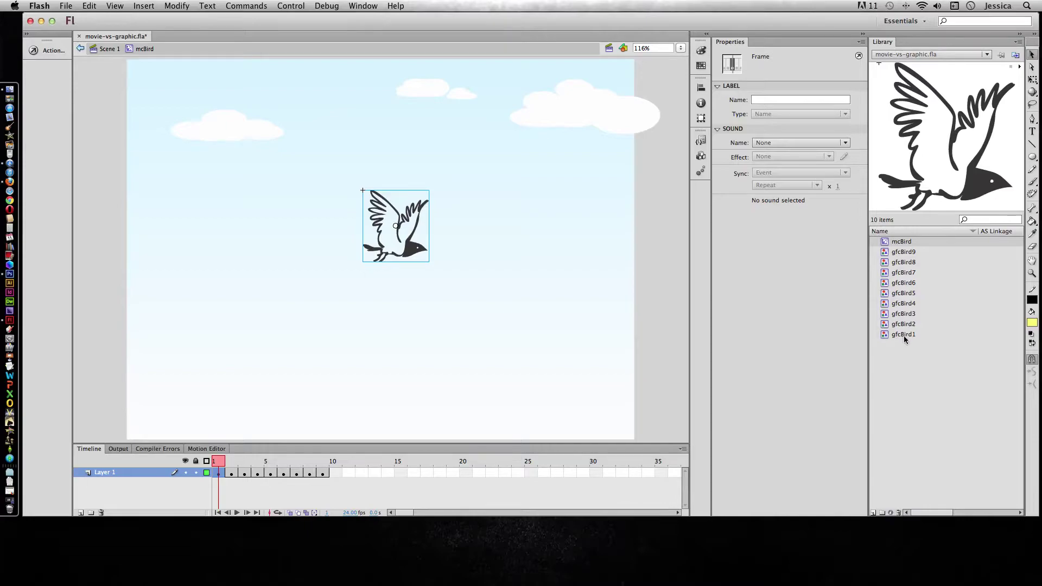
pyautogui.click(232, 474)
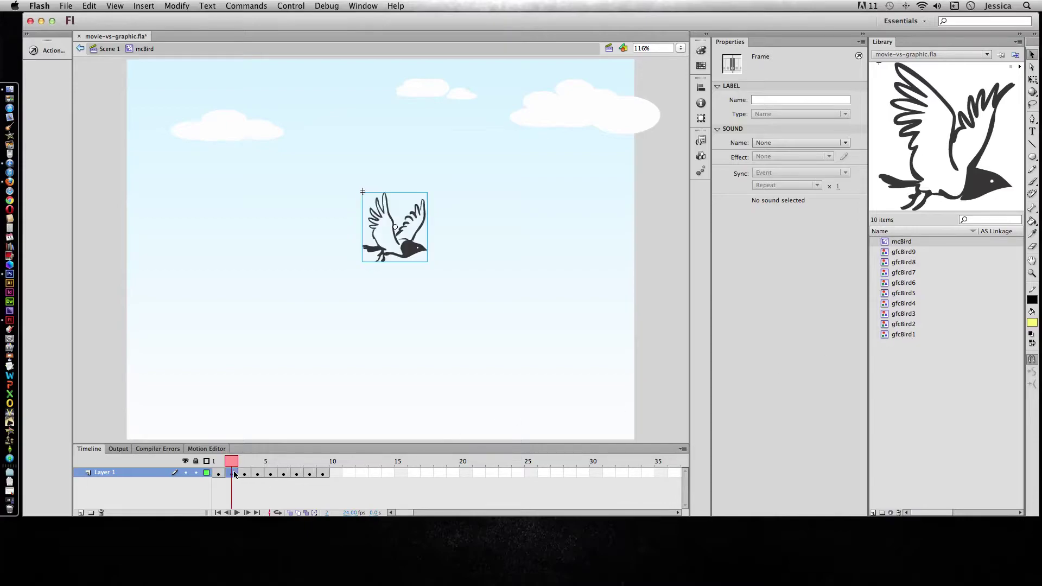
pyautogui.click(903, 325)
pyautogui.click(245, 473)
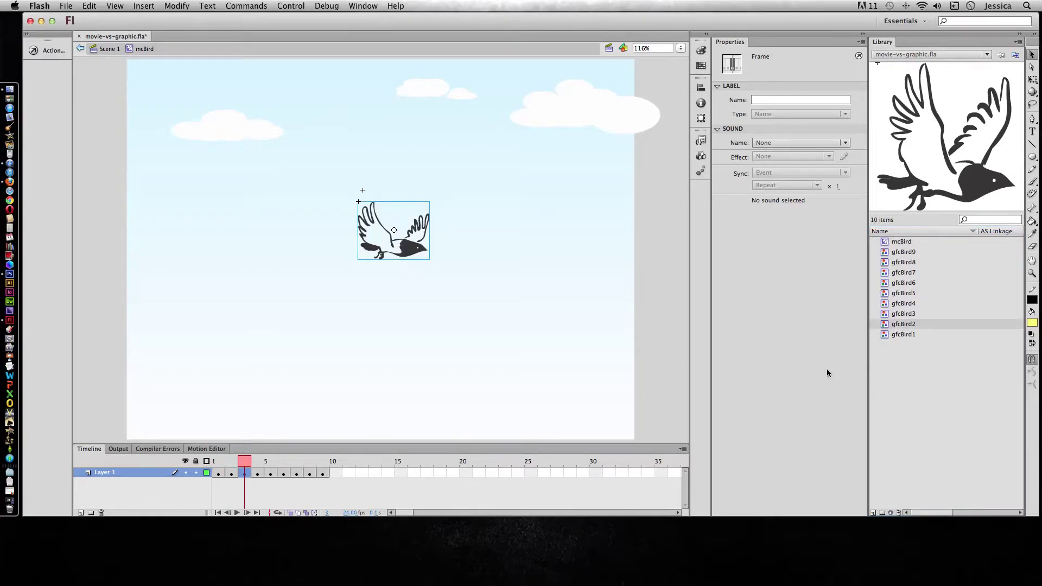
pyautogui.click(258, 473)
pyautogui.click(272, 473)
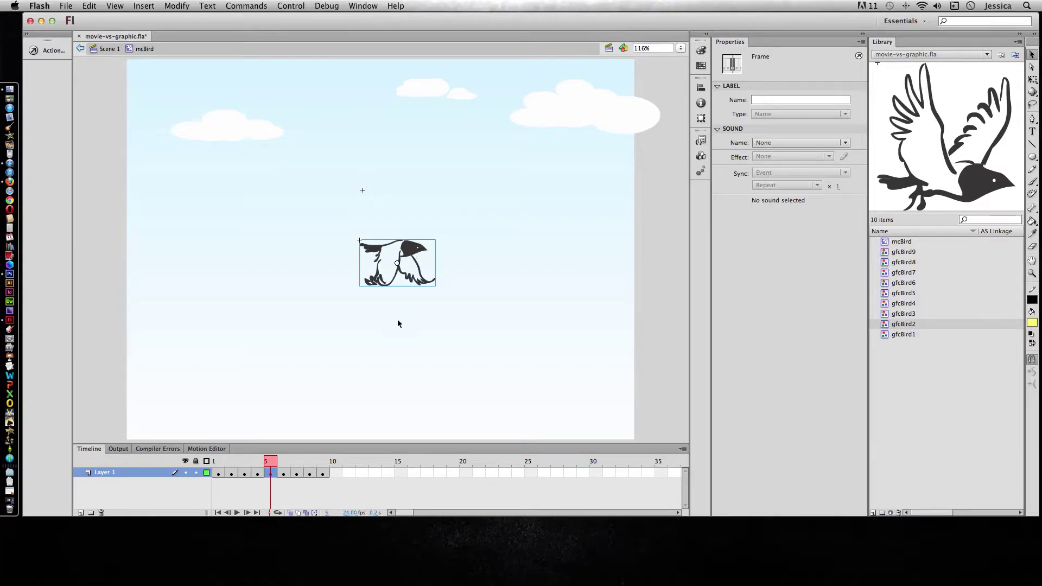
pyautogui.click(284, 474)
pyautogui.click(296, 475)
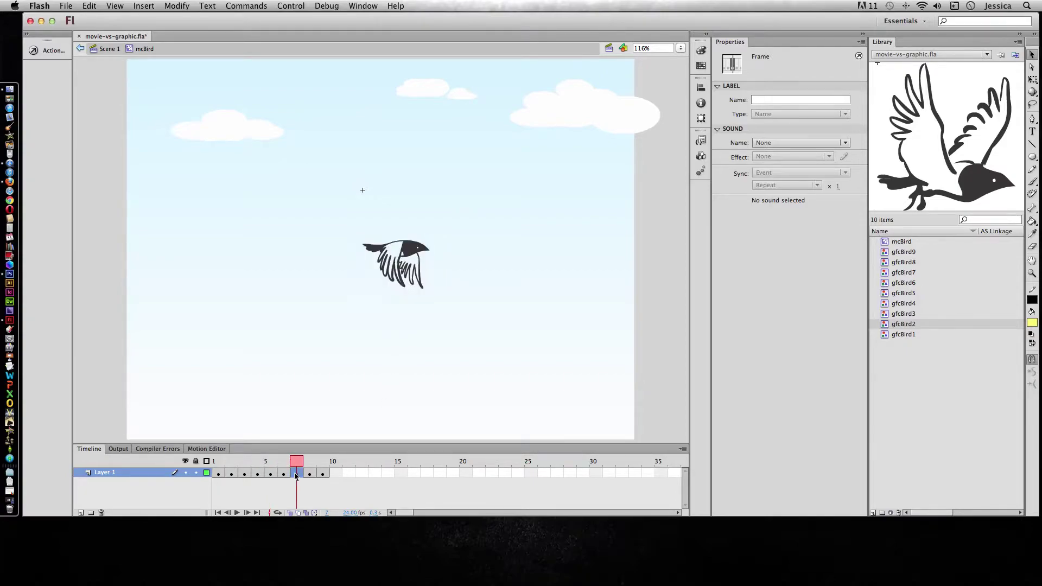
pyautogui.click(309, 474)
pyautogui.click(323, 474)
# Step: Play the bird's flapping animation from frame 1, twice
pyautogui.click(221, 474)
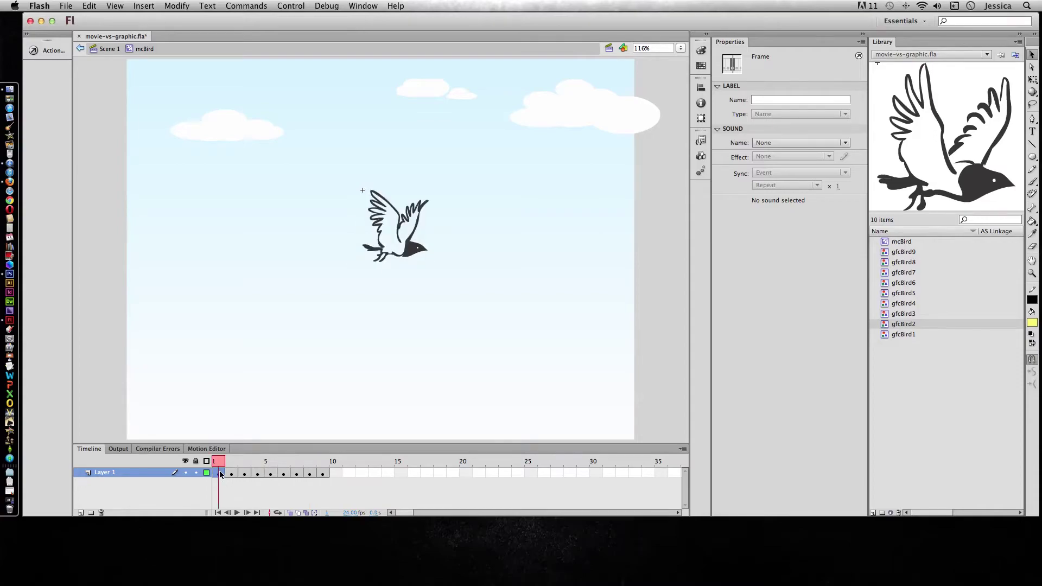
pyautogui.click(221, 474)
pyautogui.press('Return')
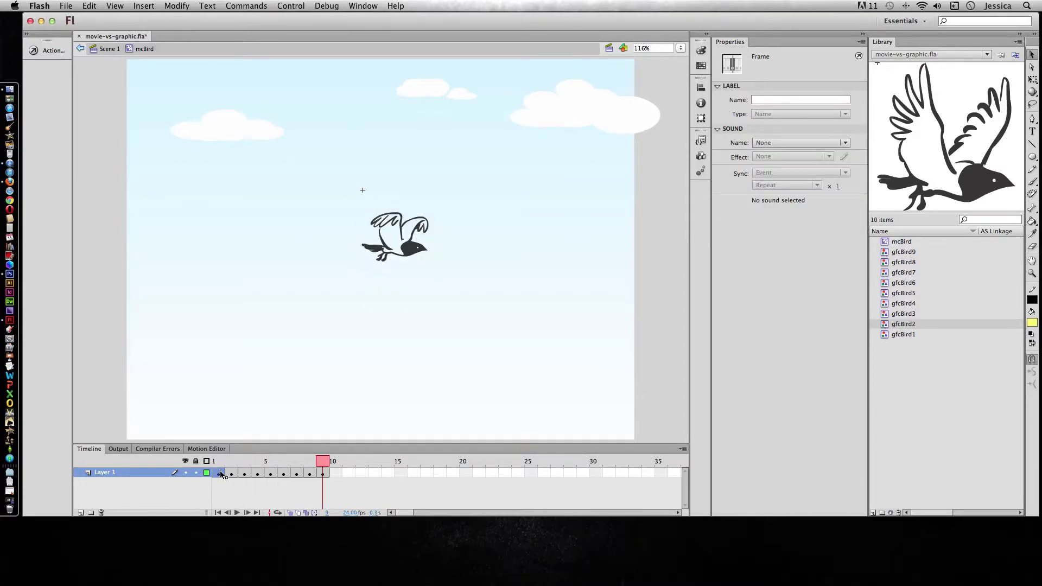
pyautogui.click(220, 474)
pyautogui.click(220, 496)
pyautogui.press('Return')
# Step: Return to Scene 1, enlarge the timeline, and test-play the movie before closing the preview
pyautogui.click(79, 49)
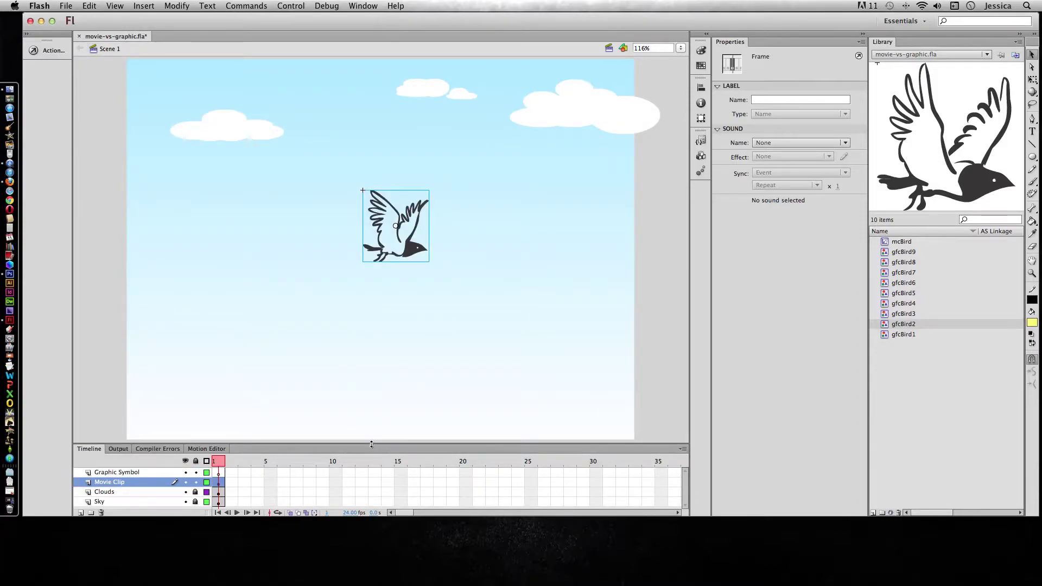
pyautogui.moveTo(363, 447); pyautogui.dragTo(367, 404)
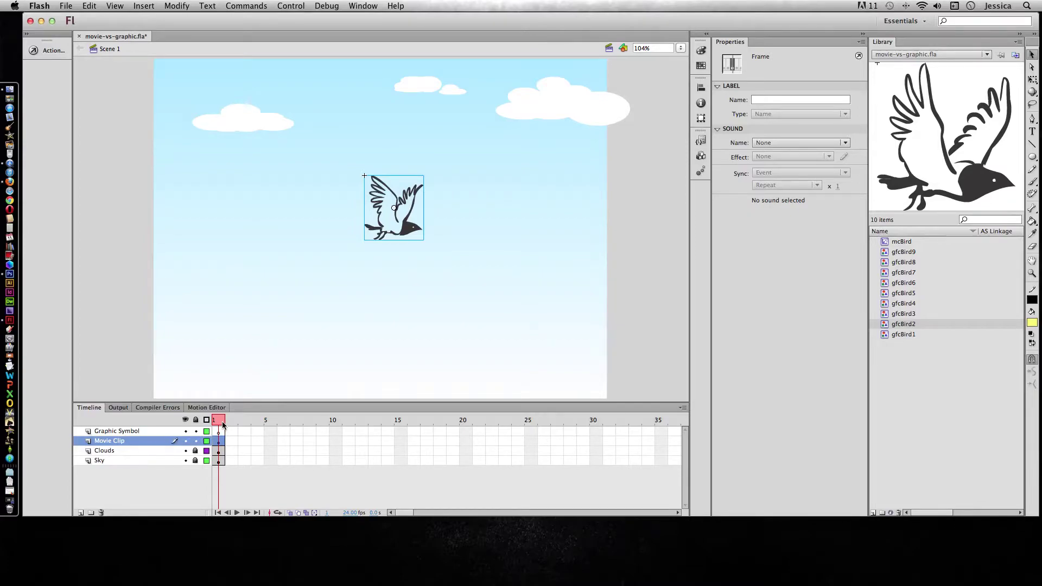
pyautogui.click(224, 469)
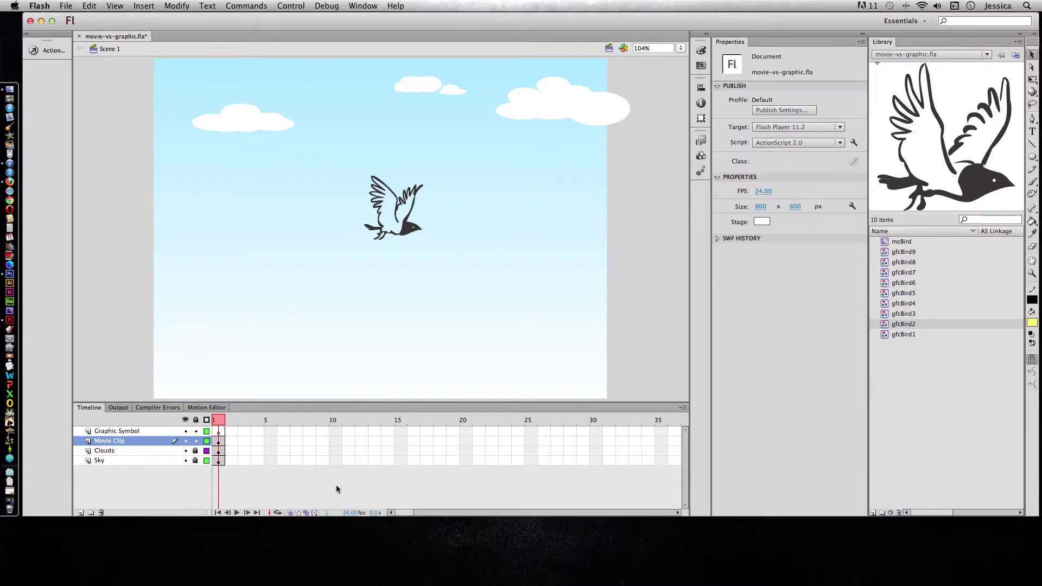
pyautogui.press('super+Return')
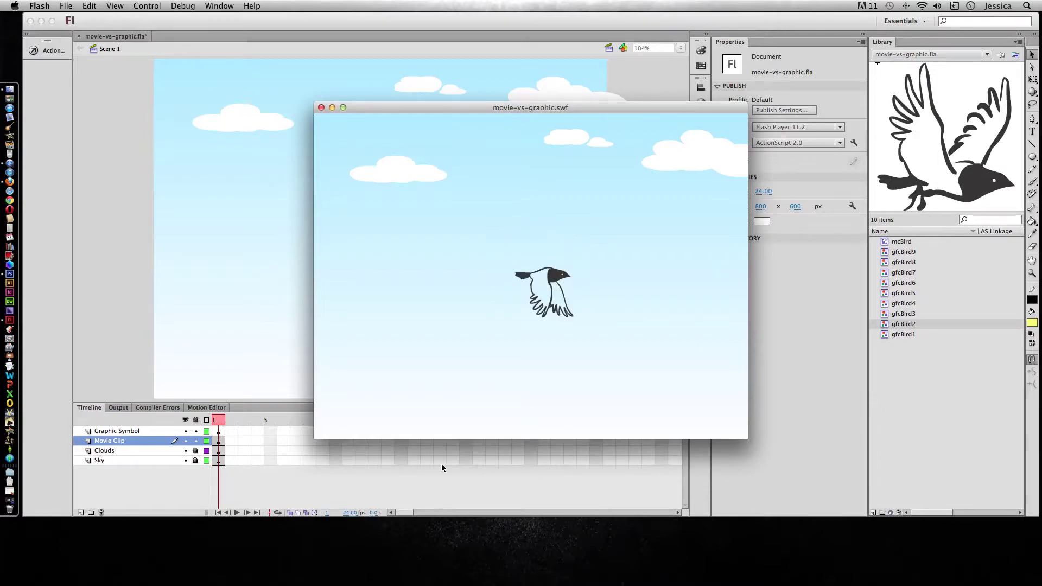
pyautogui.click(321, 108)
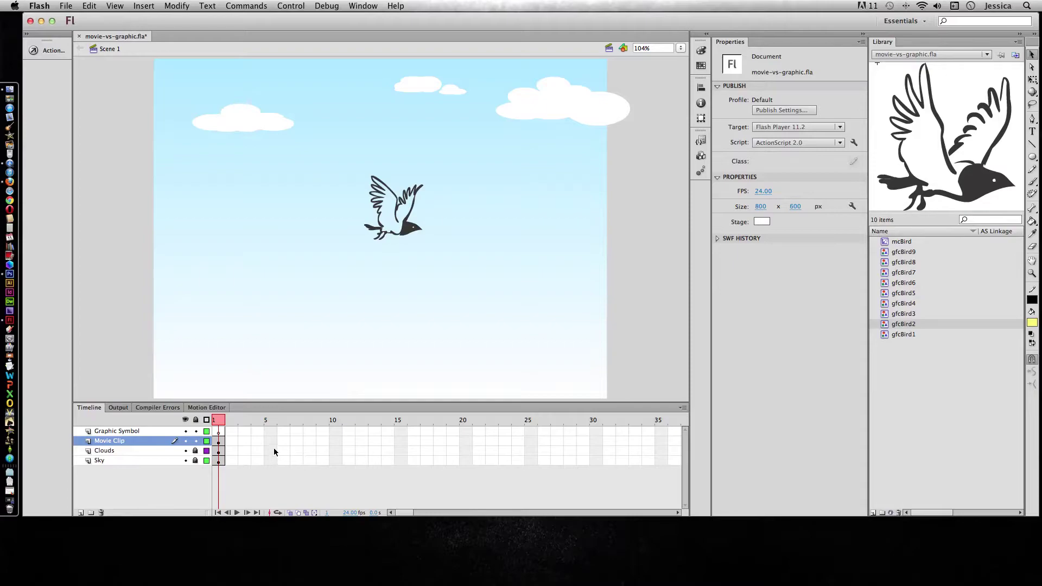
# Step: Copy the nine bird animation frames from inside mcBird
pyautogui.click(218, 431)
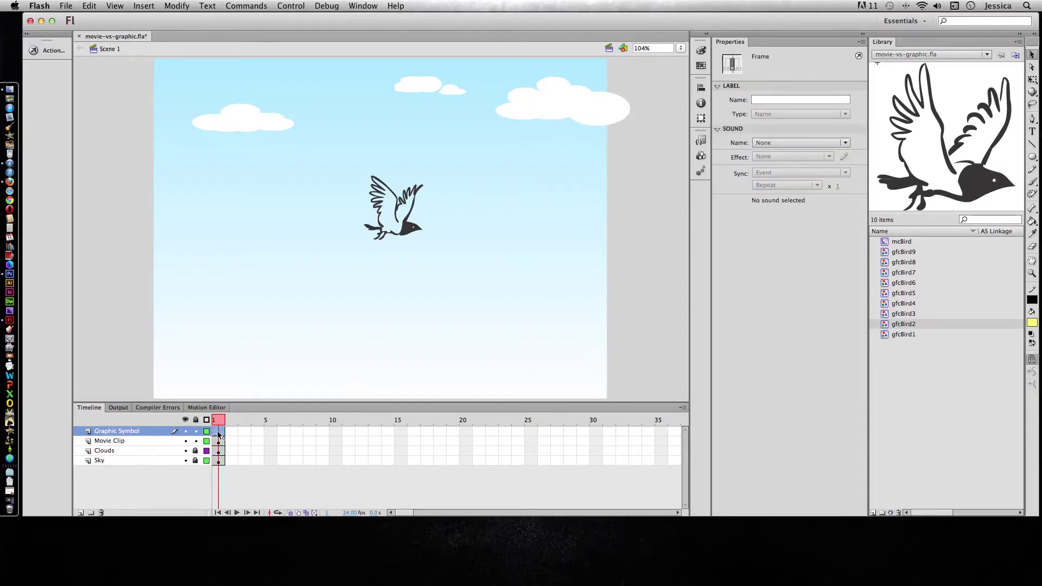
pyautogui.doubleClick(408, 231)
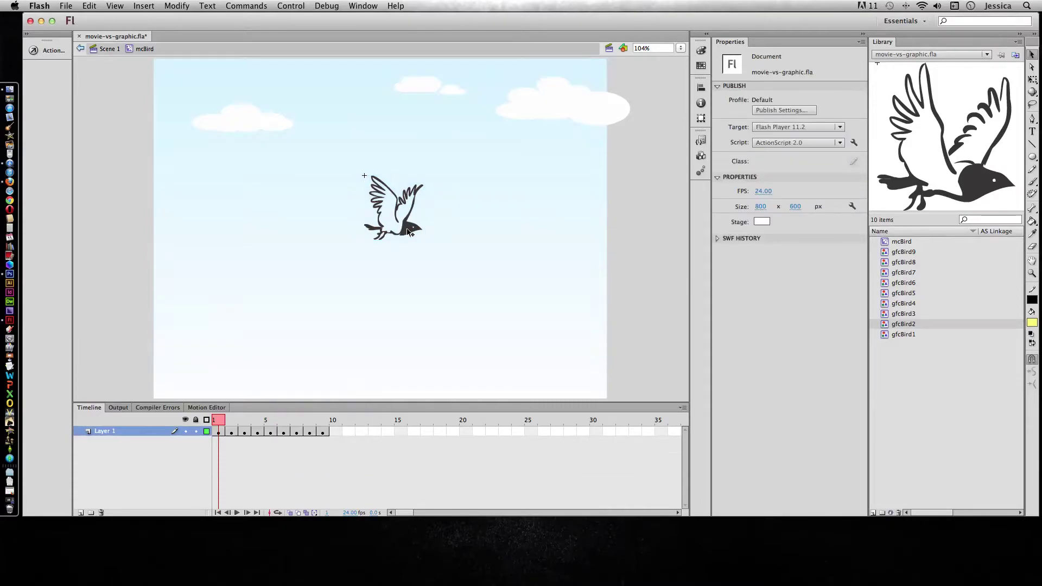
pyautogui.click(323, 432)
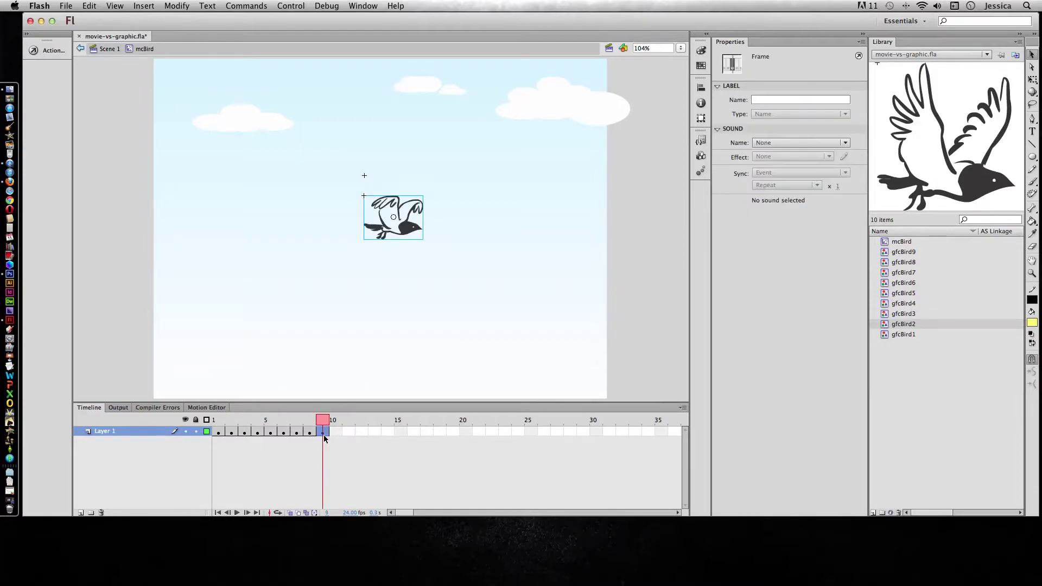
pyautogui.keyDown('shift'); pyautogui.click(217, 432); pyautogui.keyUp('shift')
pyautogui.rightClick(246, 433)
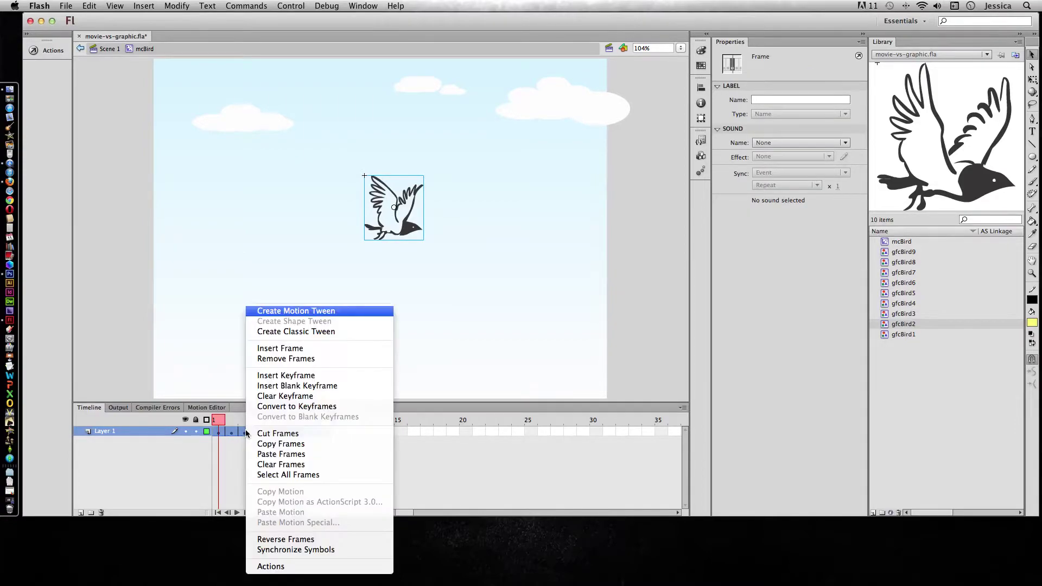
pyautogui.click(280, 444)
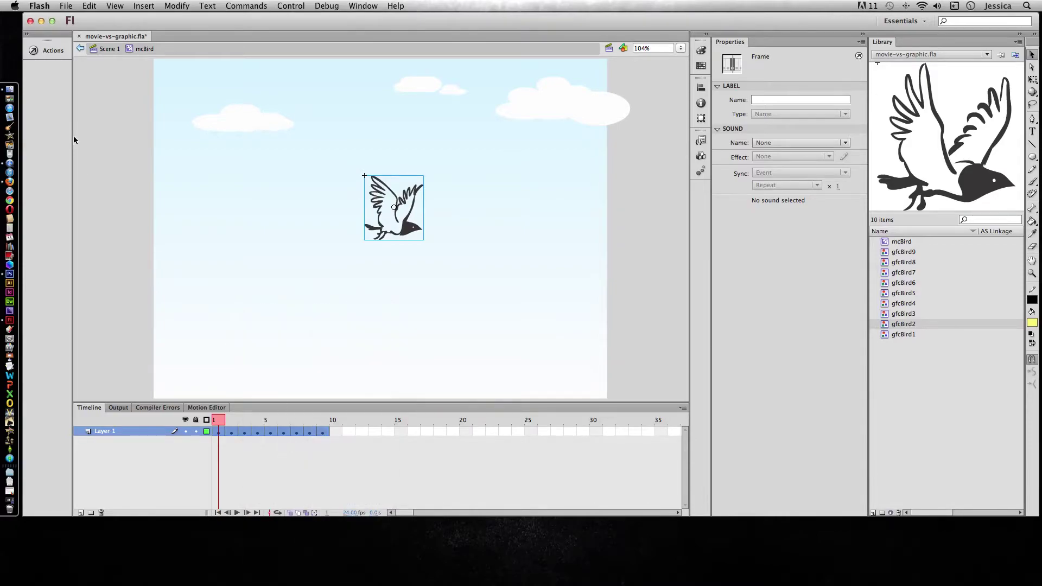
# Step: Back in Scene 1, create a new graphic symbol named gfcBird
pyautogui.click(81, 49)
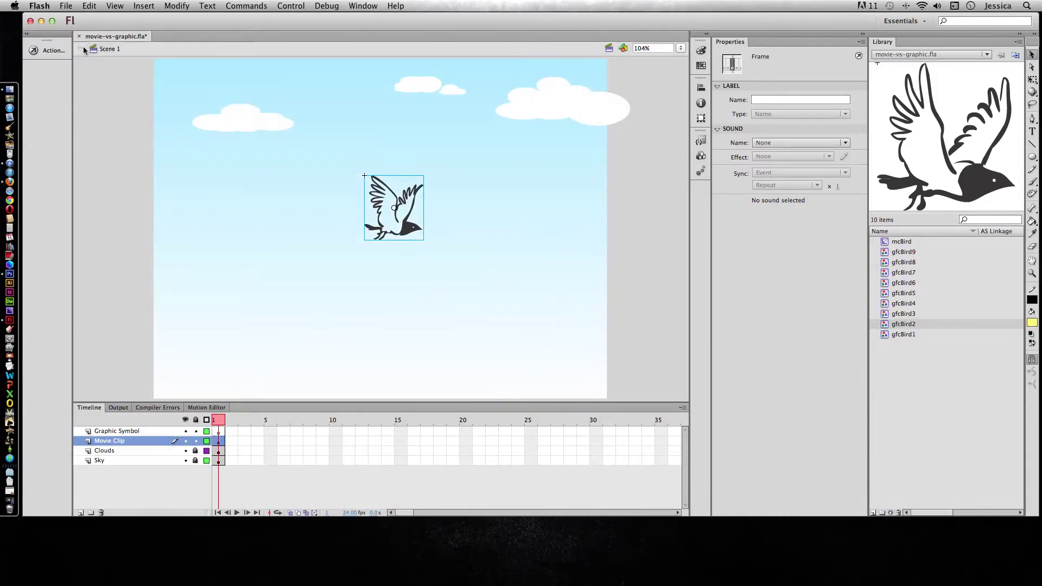
pyautogui.click(175, 6)
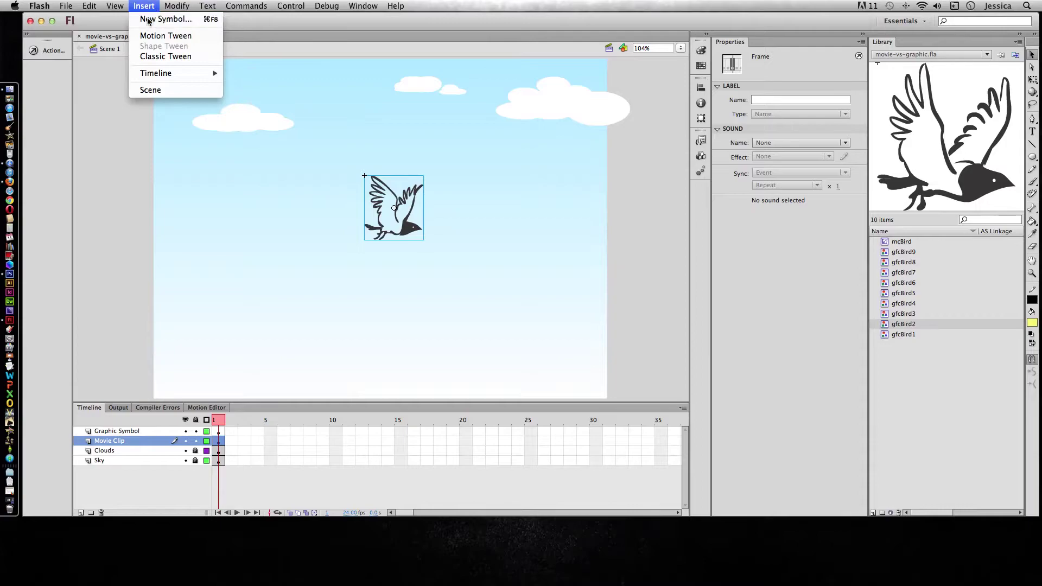
pyautogui.click(155, 19)
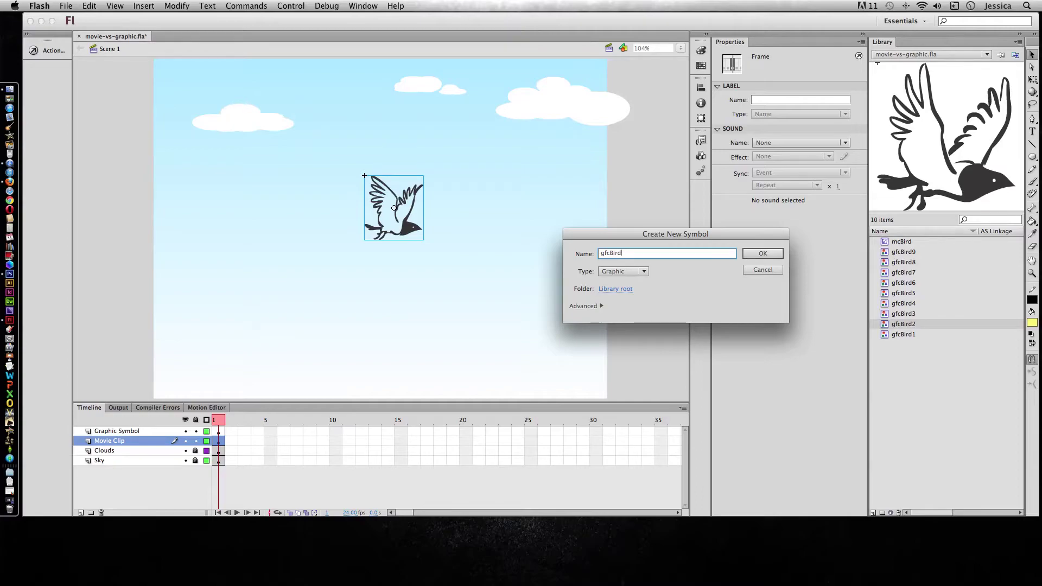
pyautogui.click(761, 254)
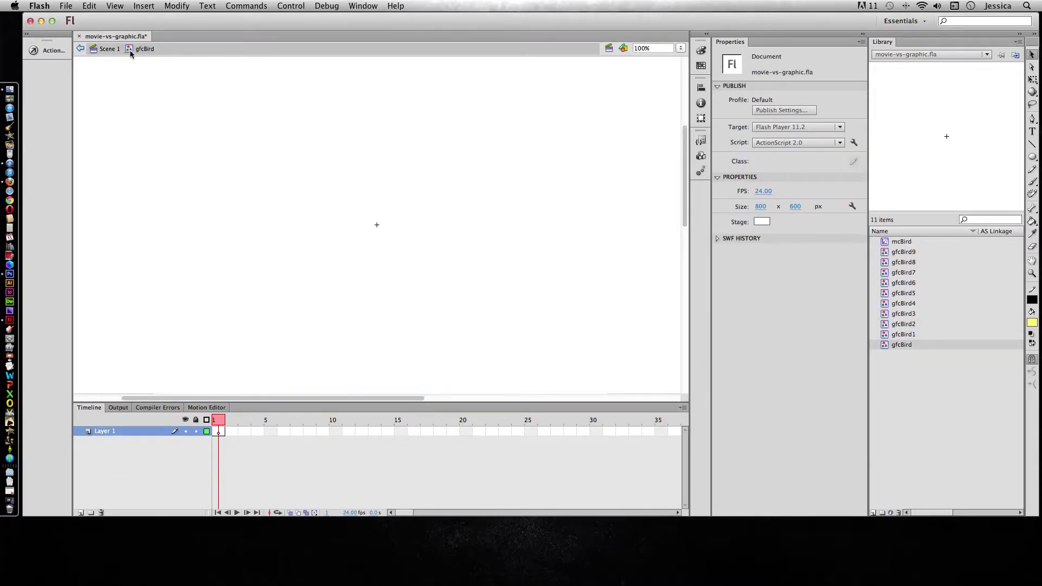
# Step: Paste the copied bird frames into gfcBird's timeline and scrub through them
pyautogui.rightClick(220, 434)
pyautogui.click(260, 451)
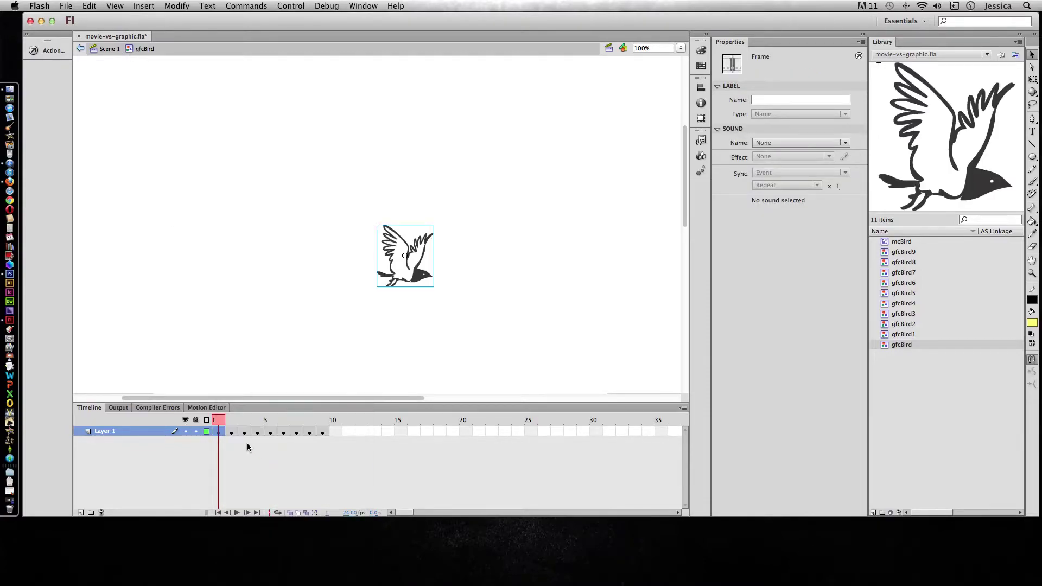
pyautogui.moveTo(222, 421)
pyautogui.mouseDown()
pyautogui.moveTo(324, 421)
pyautogui.moveTo(216, 424)
pyautogui.mouseUp()
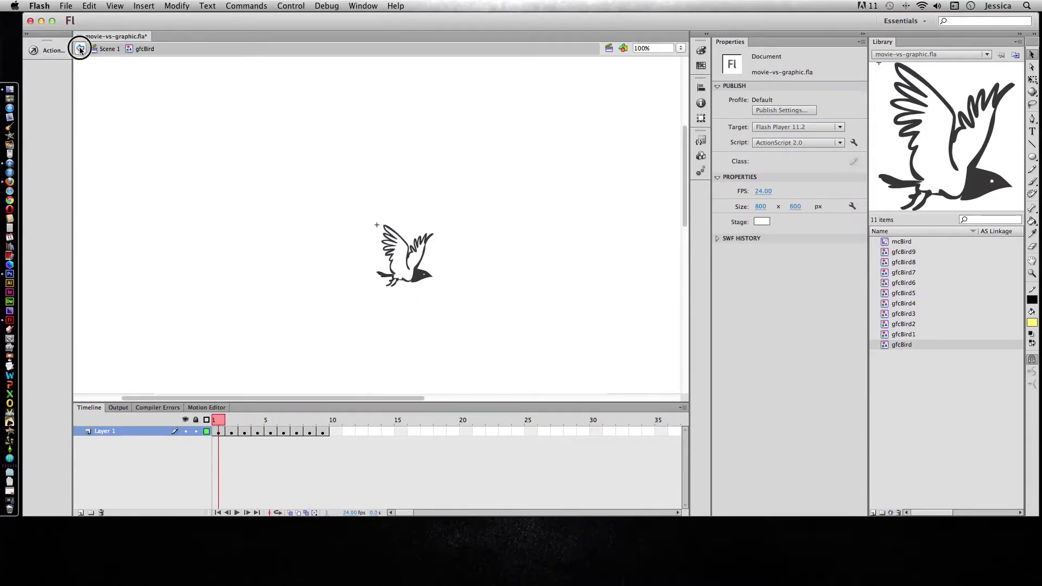
# Step: Place a gfcBird instance below the movie-clip bird in Scene 1 and test the movie
pyautogui.click(80, 50)
pyautogui.click(222, 432)
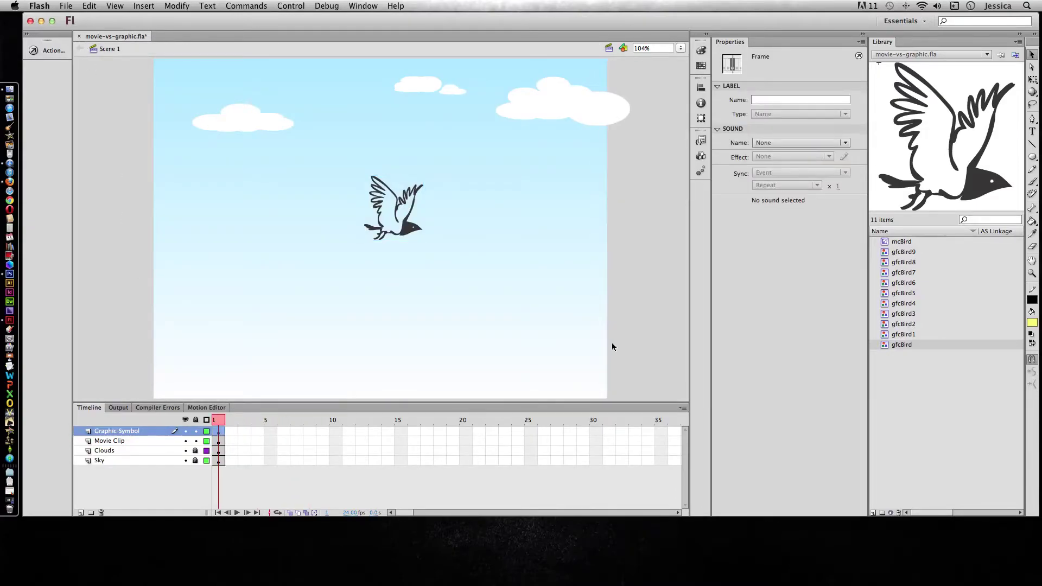
pyautogui.moveTo(884, 347); pyautogui.dragTo(411, 383)
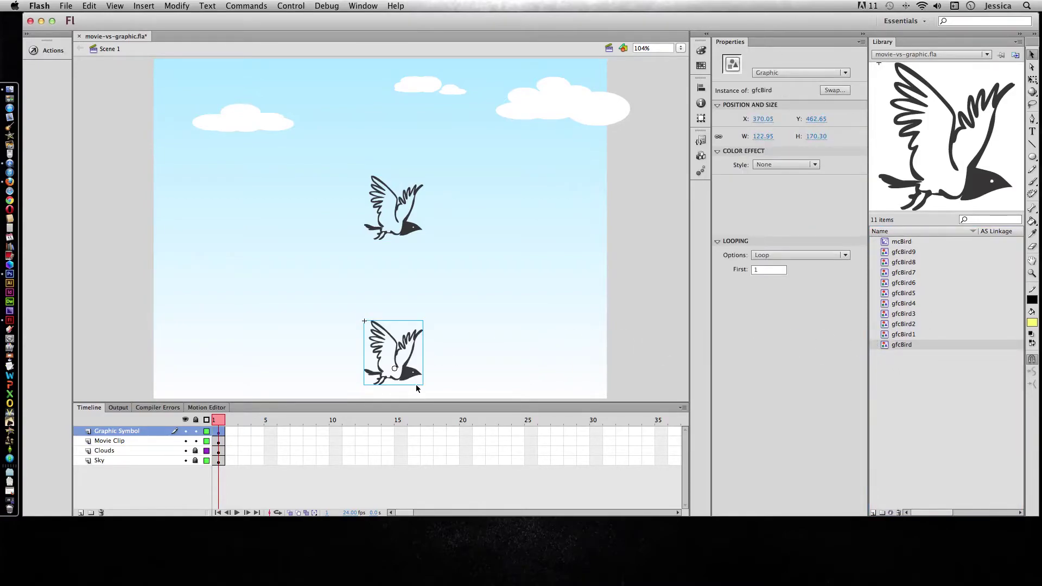
pyautogui.press('super+Return')
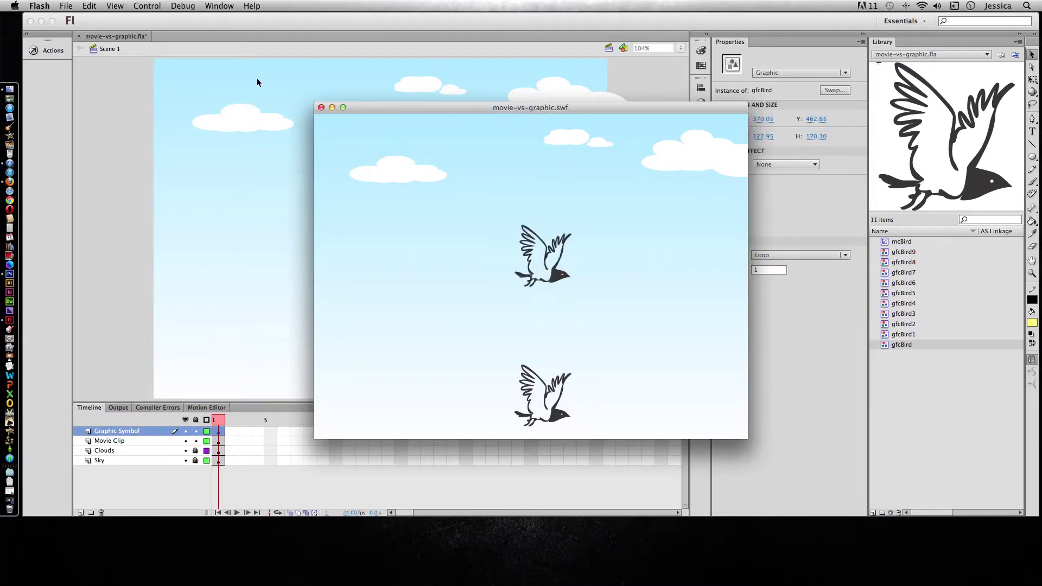
pyautogui.click(321, 107)
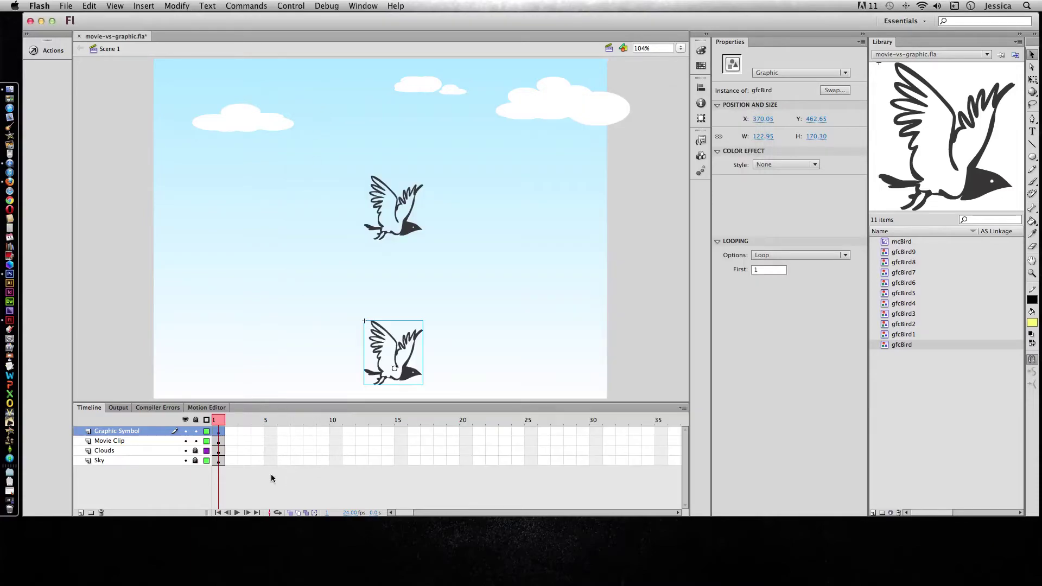
# Step: Insert keyframes at frame 5 across all four layers with F6
pyautogui.moveTo(272, 432); pyautogui.dragTo(274, 462)
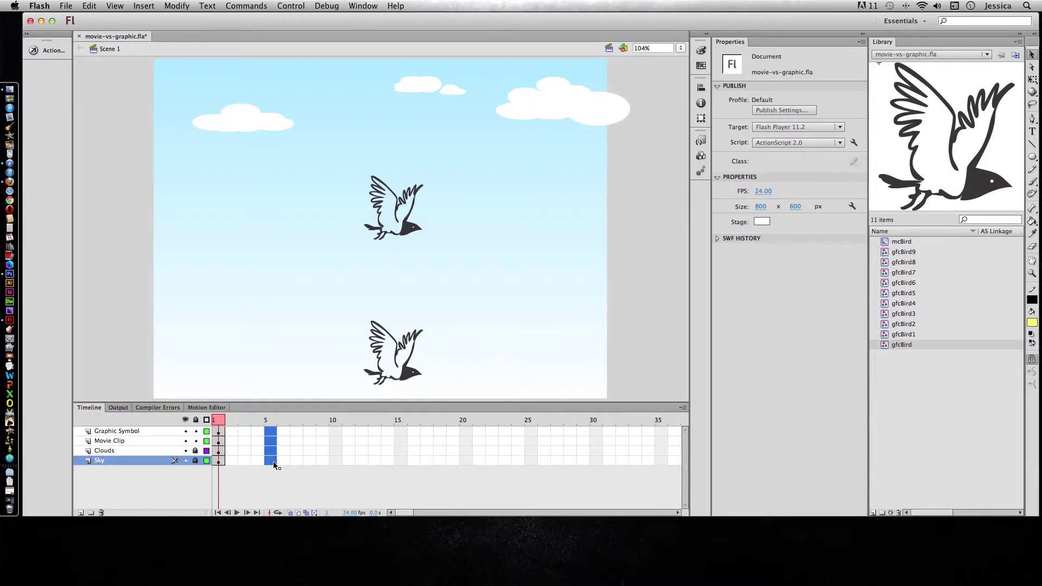
pyautogui.press('F6')
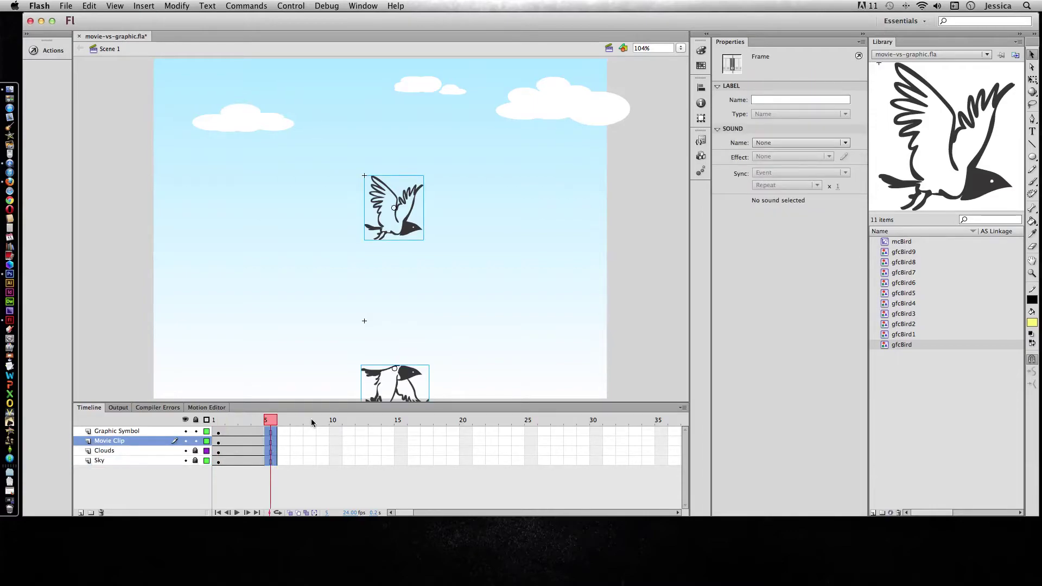
# Step: On frame 1, raise the gfcBird instance to Y 389.50 and test the movie
pyautogui.click(215, 433)
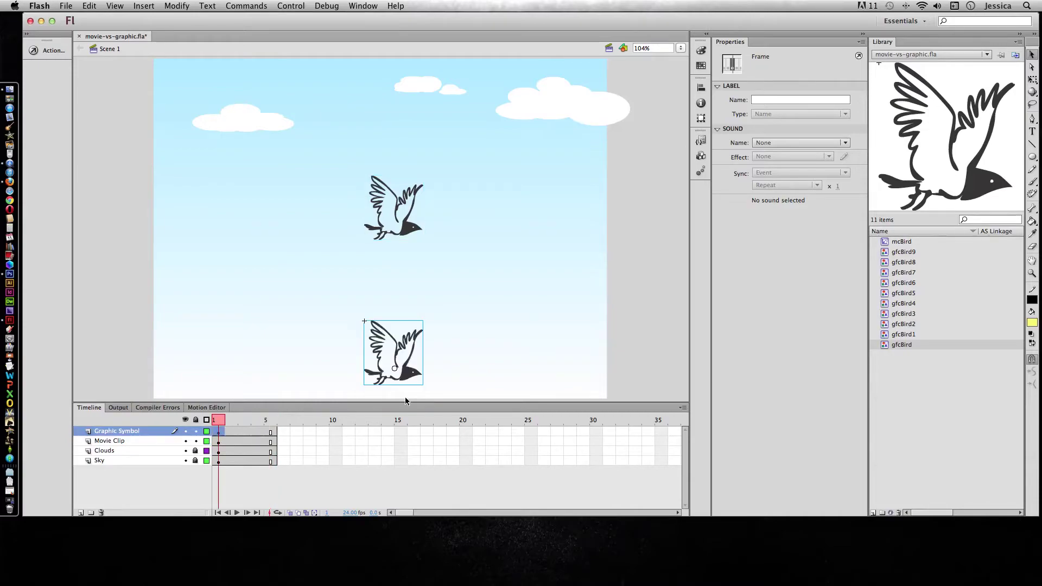
pyautogui.moveTo(413, 378); pyautogui.dragTo(411, 338)
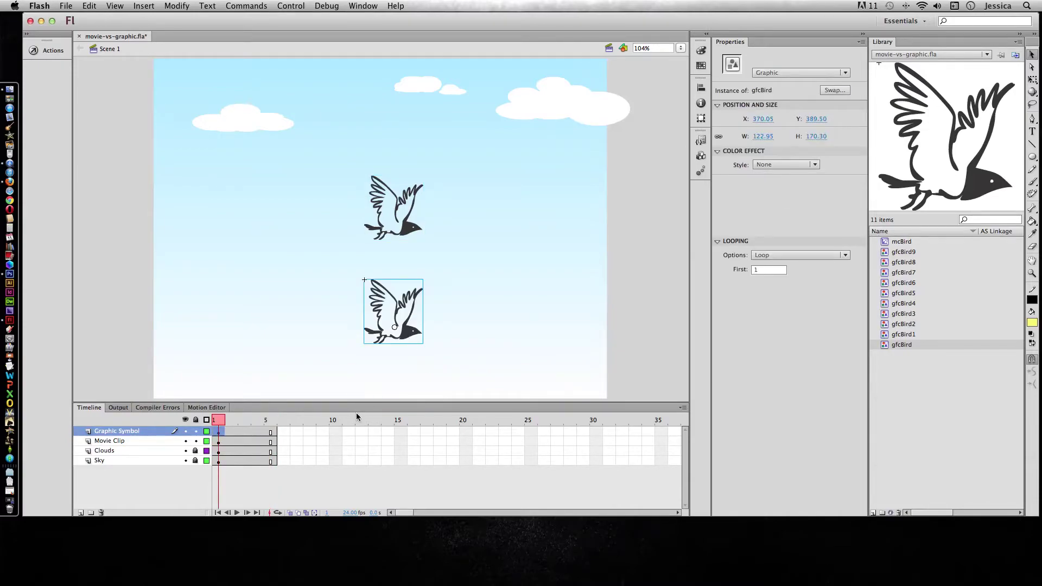
pyautogui.press('super+Return')
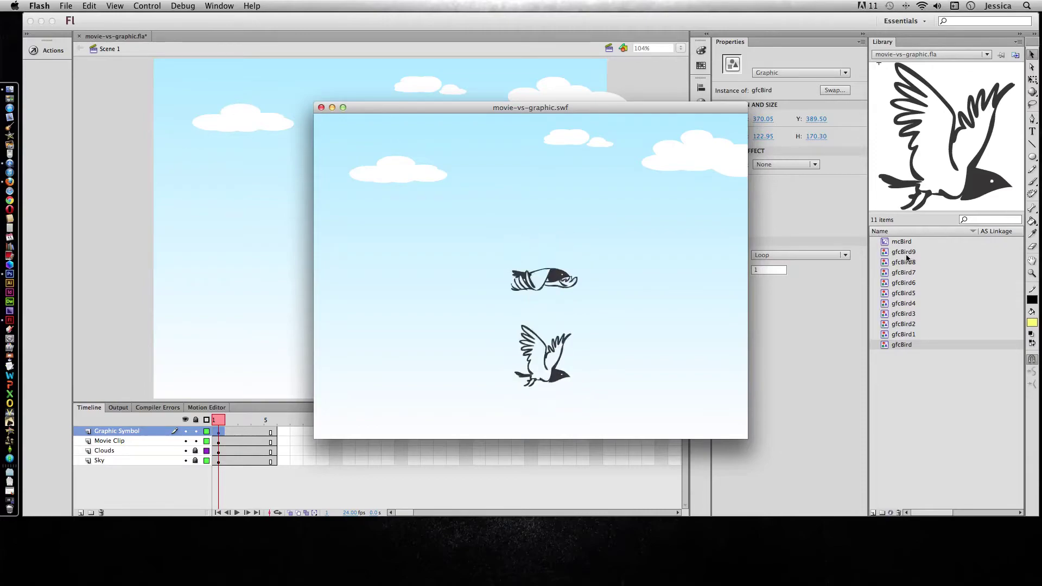
pyautogui.press('super+w')
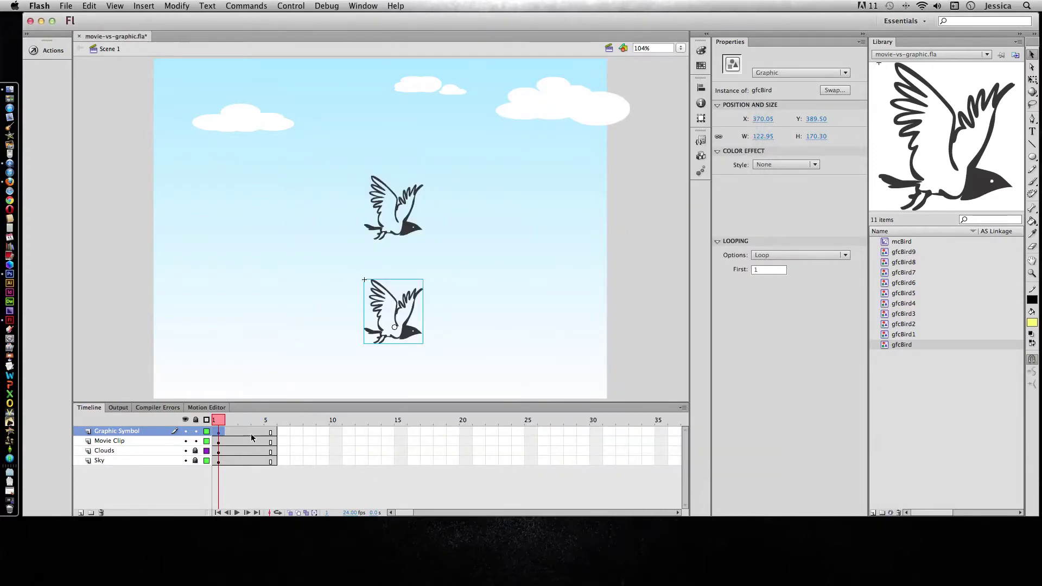
# Step: Remove frames 4–5 from all layers and test-play the shortened movie
pyautogui.click(250, 430)
pyautogui.click(256, 431)
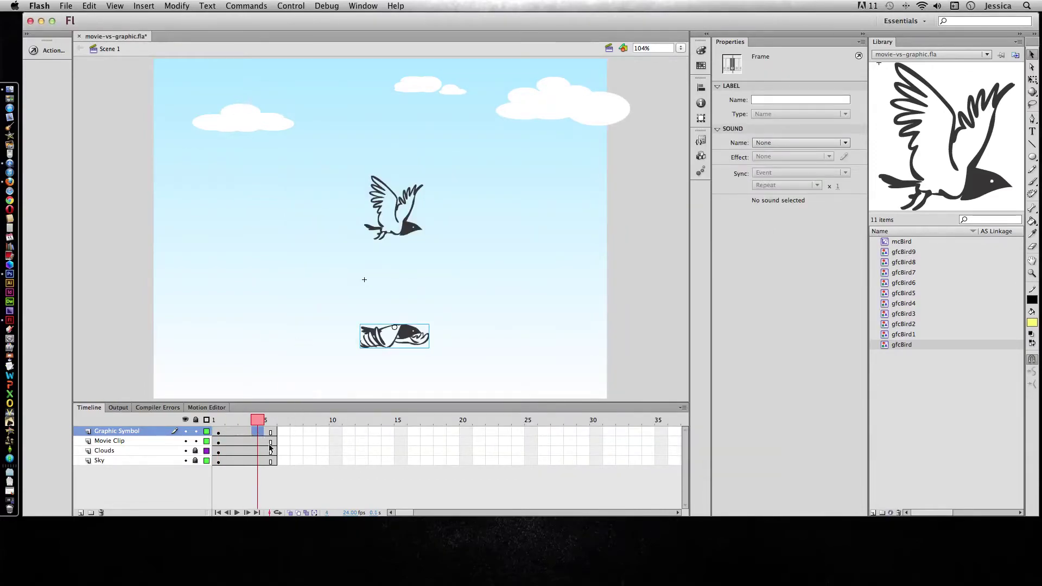
pyautogui.moveTo(277, 462); pyautogui.dragTo(255, 440)
pyautogui.rightClick(271, 440)
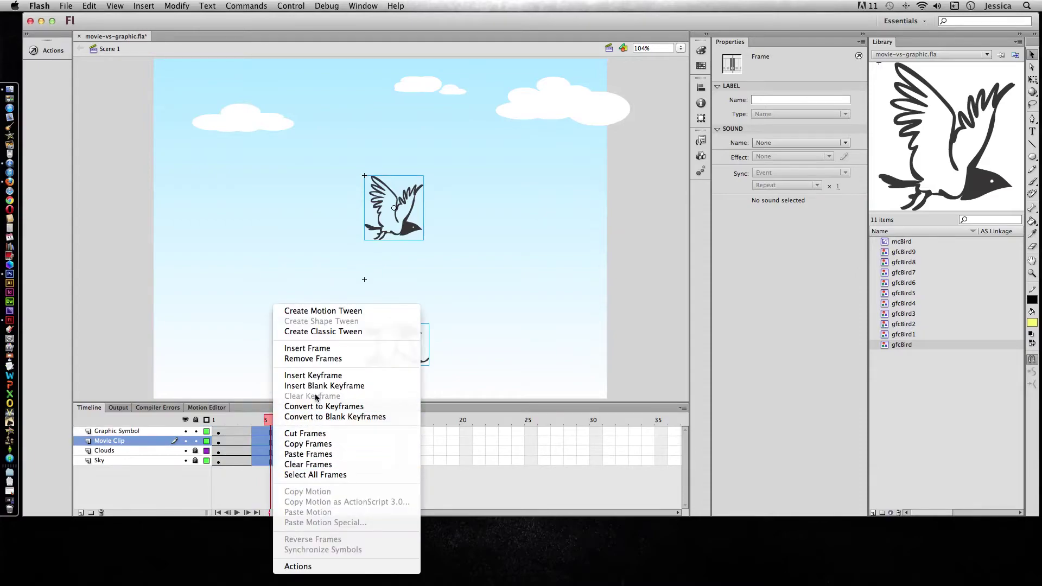
pyautogui.click(317, 360)
pyautogui.press('super+Return')
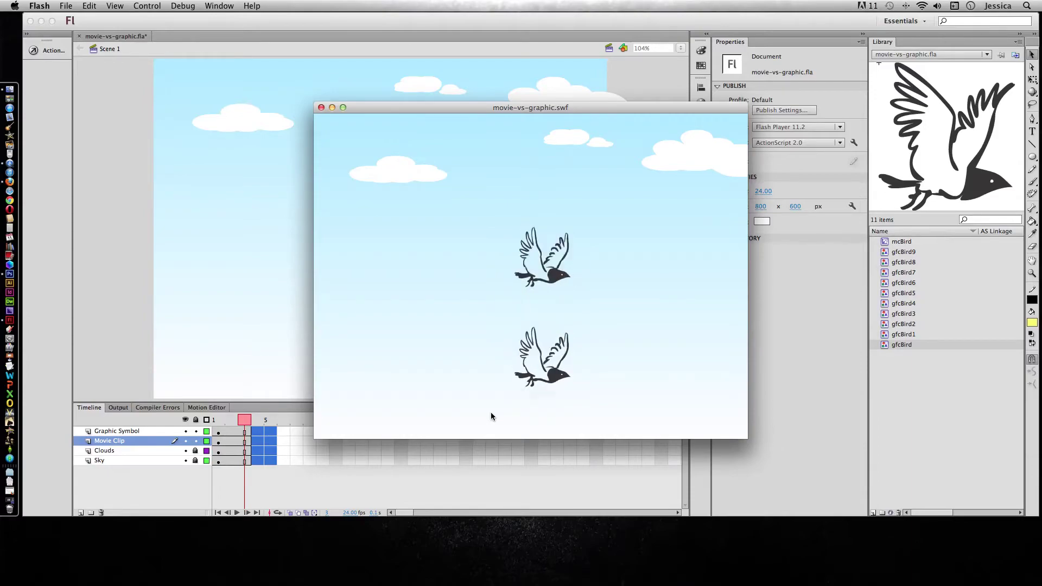
pyautogui.click(321, 107)
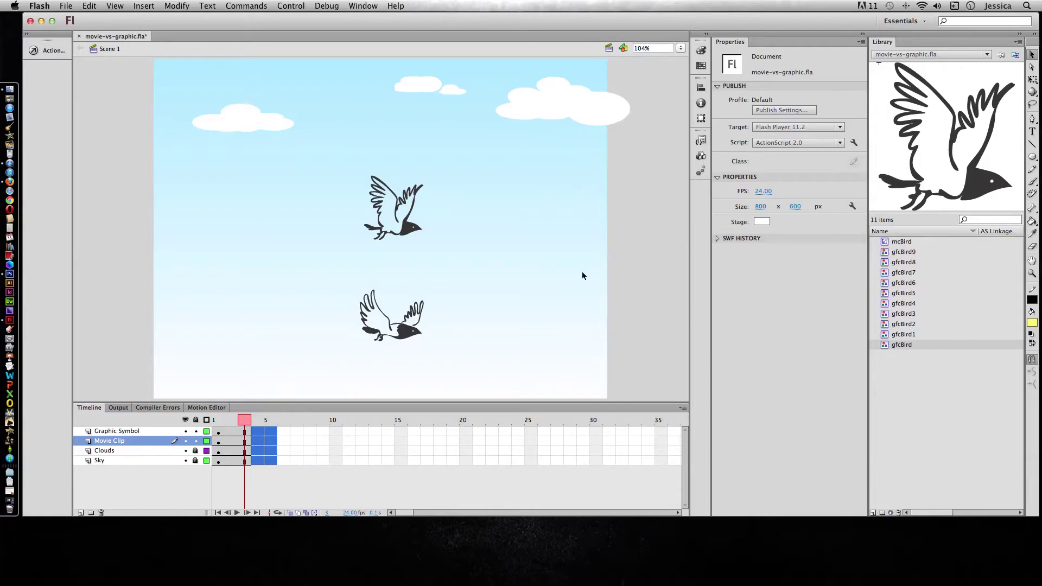
# Step: Remove frames 2–3 from all layers and add a motion tween to the gfcBird instance
pyautogui.click(228, 434)
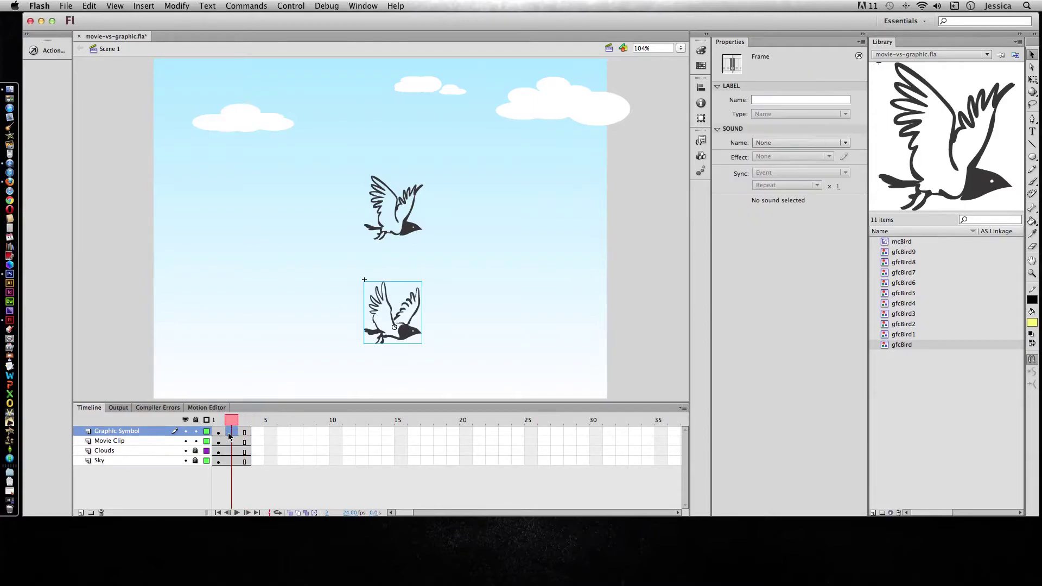
pyautogui.keyDown('shift'); pyautogui.click(248, 463); pyautogui.keyUp('shift')
pyautogui.rightClick(249, 464)
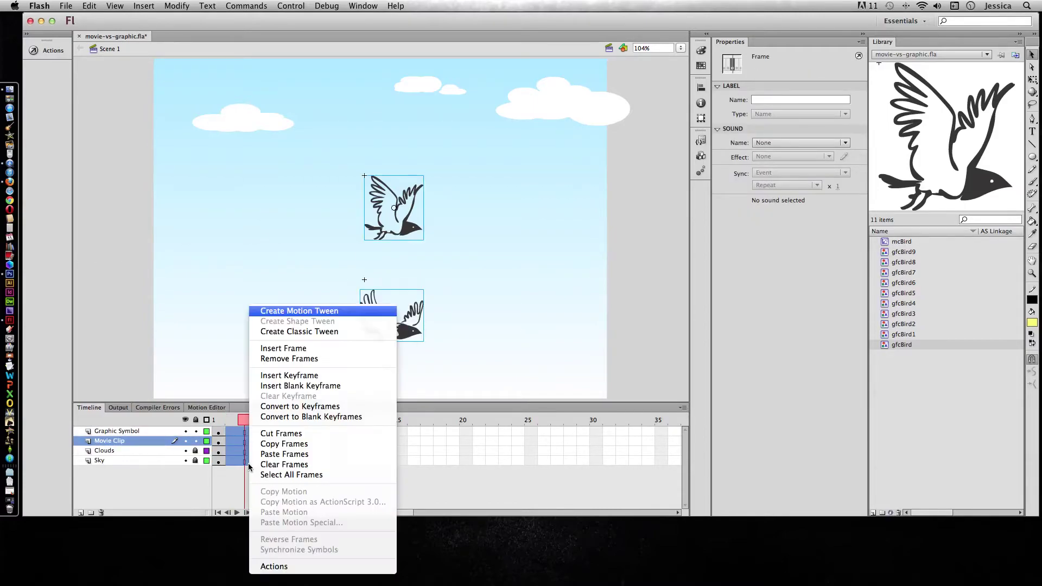
pyautogui.click(302, 360)
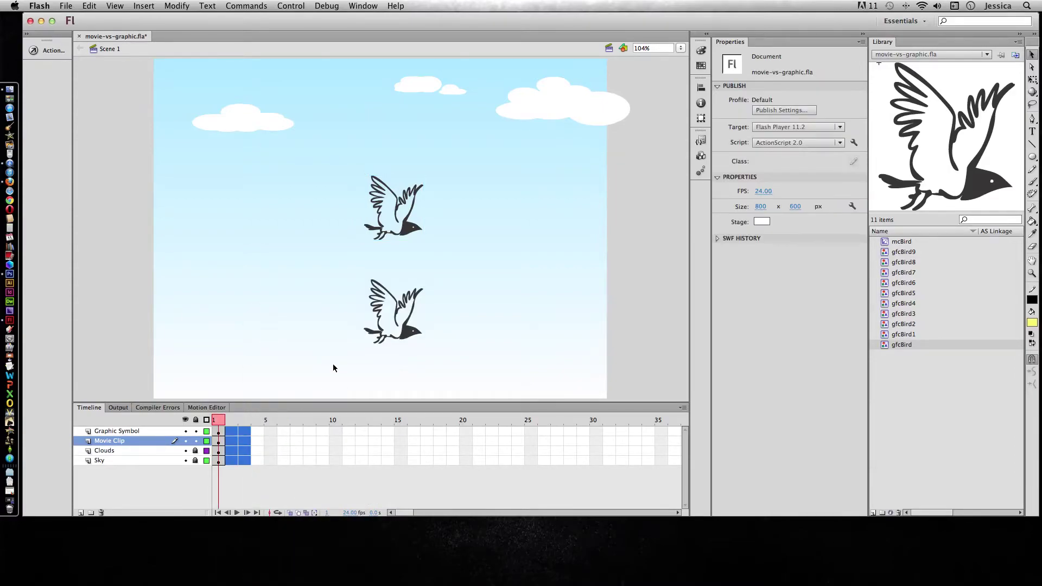
pyautogui.click(401, 329)
pyautogui.click(144, 6)
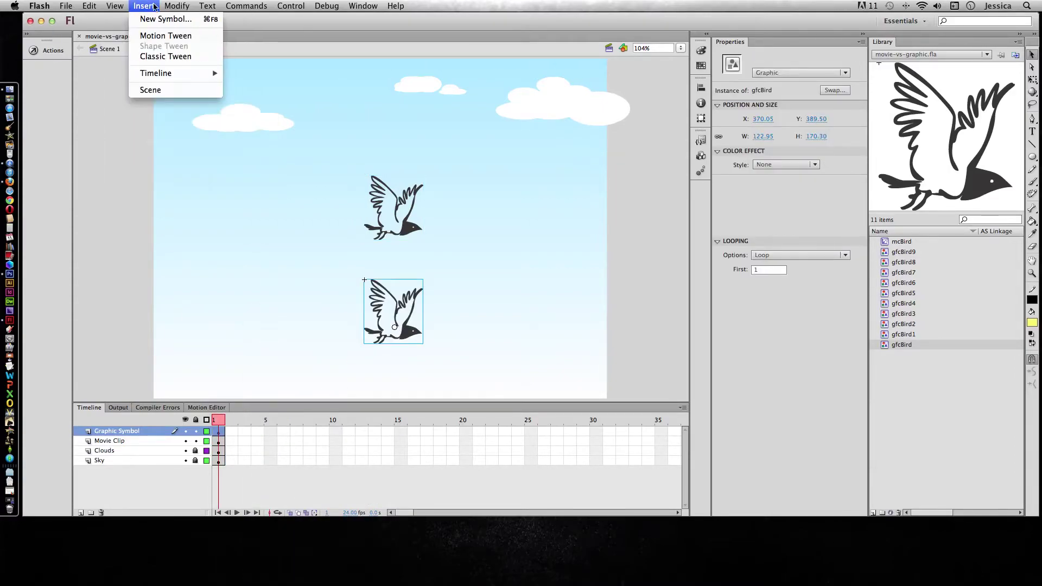
pyautogui.click(163, 36)
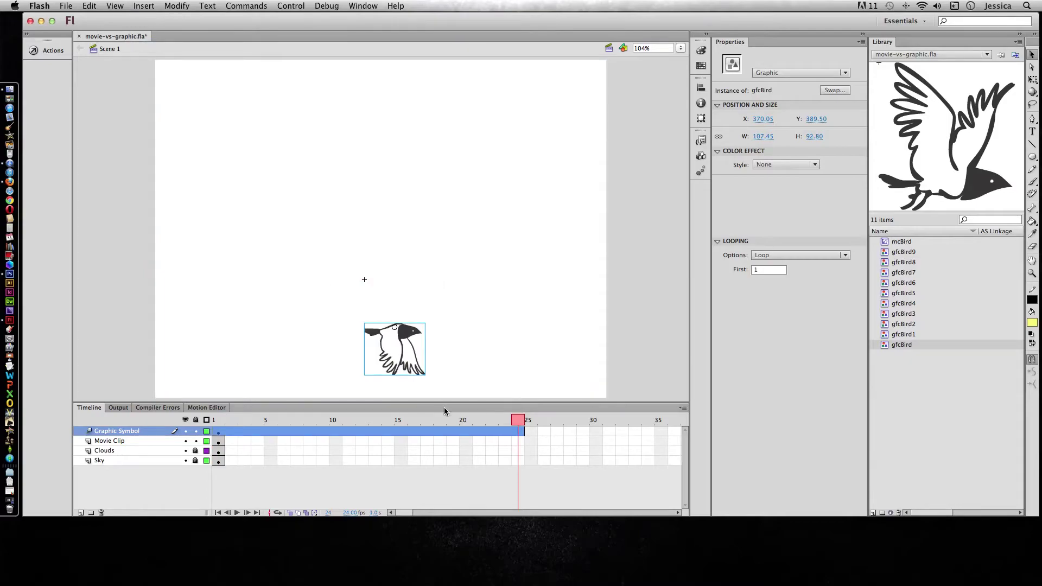
# Step: Tween gfcBird from off-stage left at frame 1 to past the right edge at frame 24
pyautogui.moveTo(511, 421); pyautogui.dragTo(210, 430)
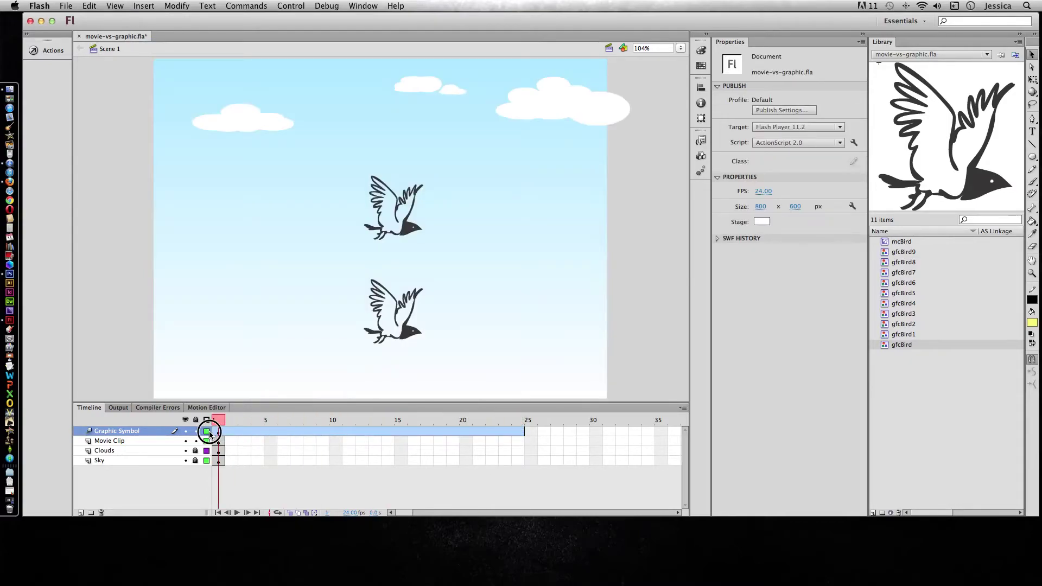
pyautogui.click(369, 347)
pyautogui.moveTo(395, 336); pyautogui.dragTo(120, 347)
pyautogui.moveTo(245, 419); pyautogui.dragTo(510, 426)
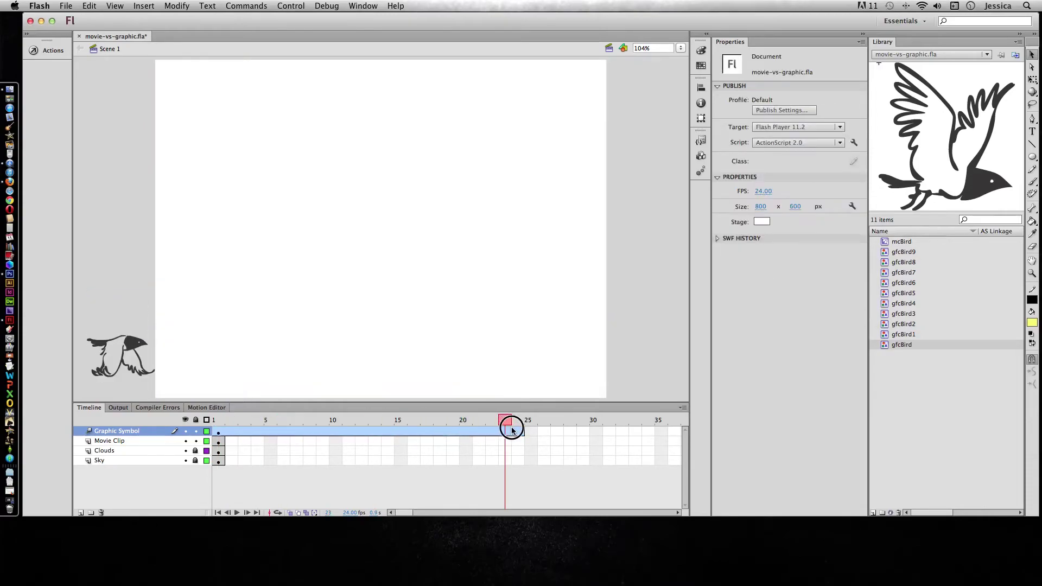
pyautogui.click(516, 430)
pyautogui.moveTo(125, 358); pyautogui.dragTo(649, 347)
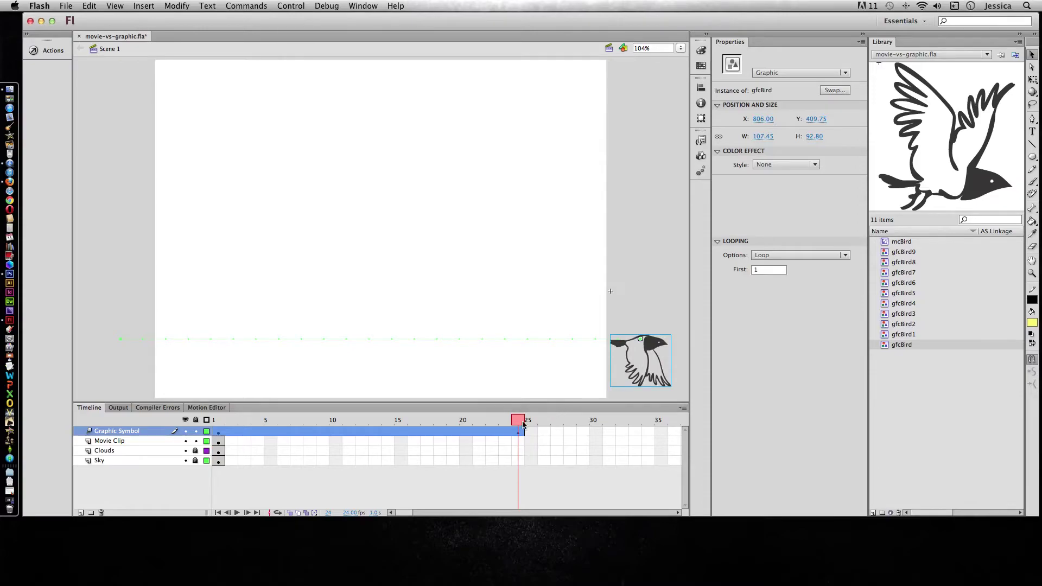
pyautogui.moveTo(523, 424); pyautogui.dragTo(230, 421)
pyautogui.click(243, 431)
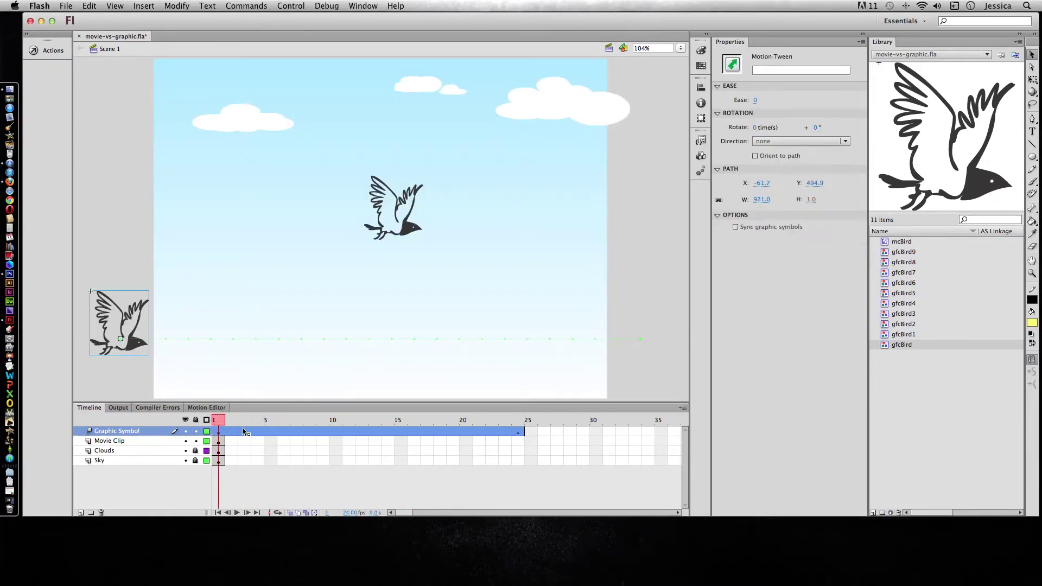
pyautogui.click(397, 237)
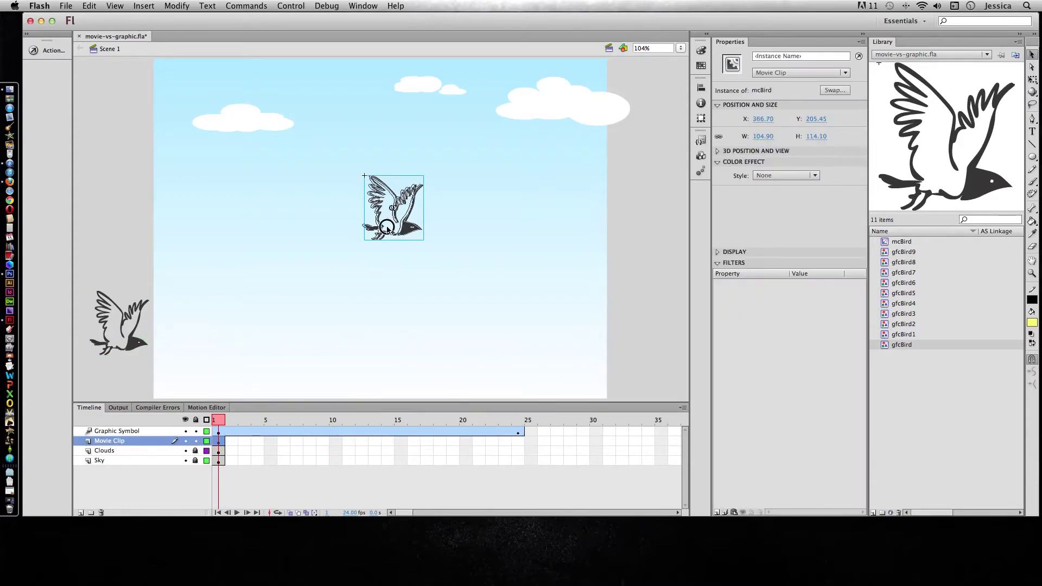
# Step: Tween mcBird from off-stage left to past the right edge, and extend Clouds and Sky to frame 24
pyautogui.moveTo(398, 238); pyautogui.dragTo(128, 241)
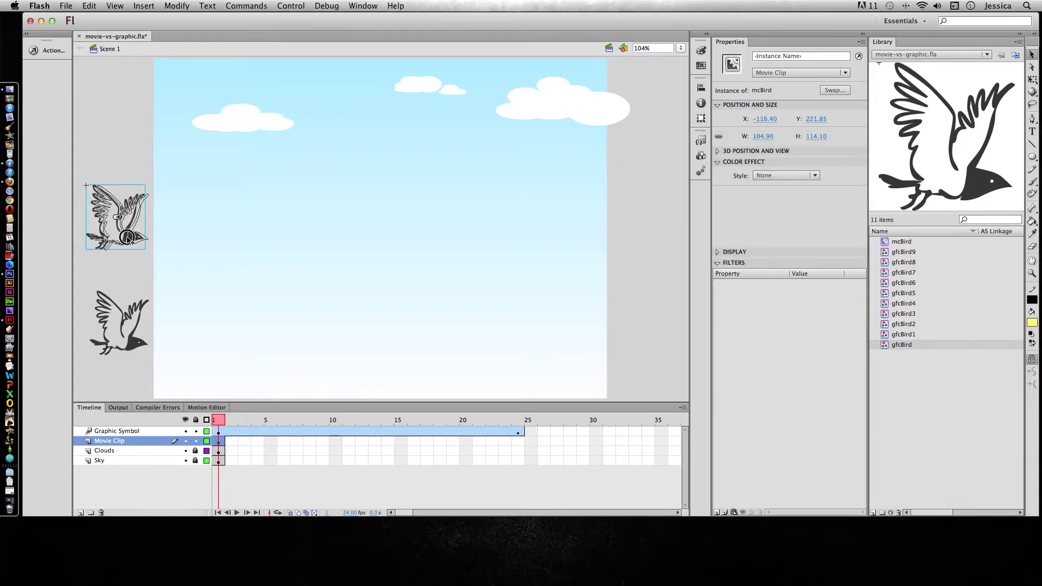
pyautogui.click(151, 9)
pyautogui.click(158, 36)
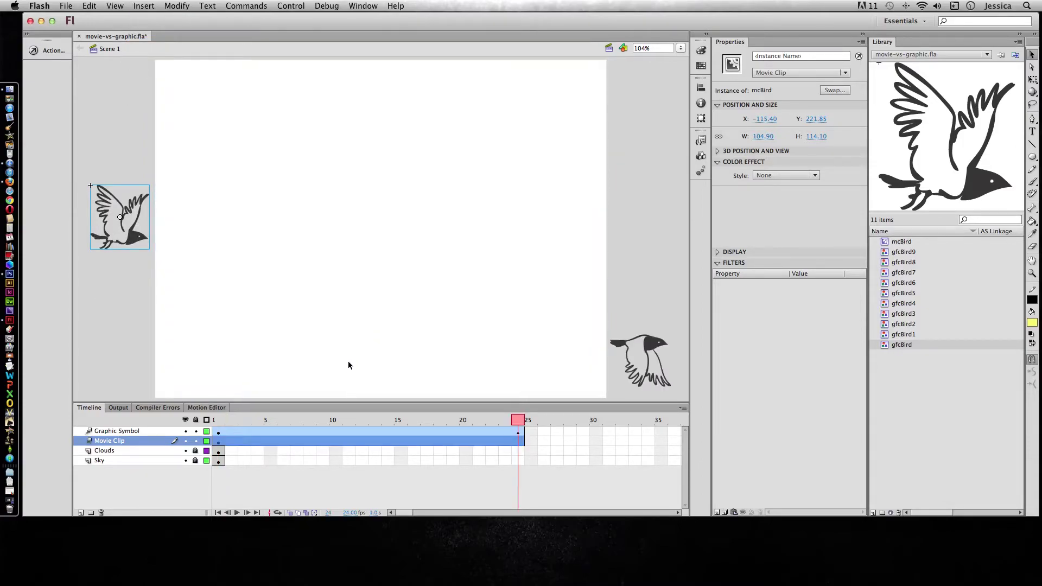
pyautogui.moveTo(130, 228); pyautogui.dragTo(420, 248)
pyautogui.moveTo(126, 244); pyautogui.dragTo(656, 241)
pyautogui.moveTo(514, 455); pyautogui.dragTo(518, 465)
pyautogui.press('F5')
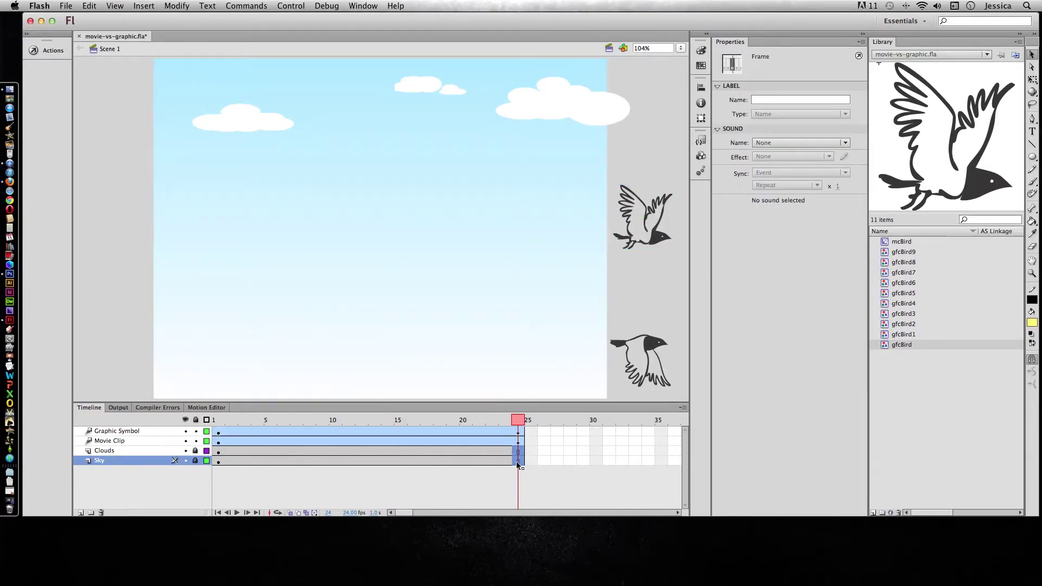
# Step: Preview the bird animation in two test runs, closing the SWF window after each
pyautogui.press('super+Return')
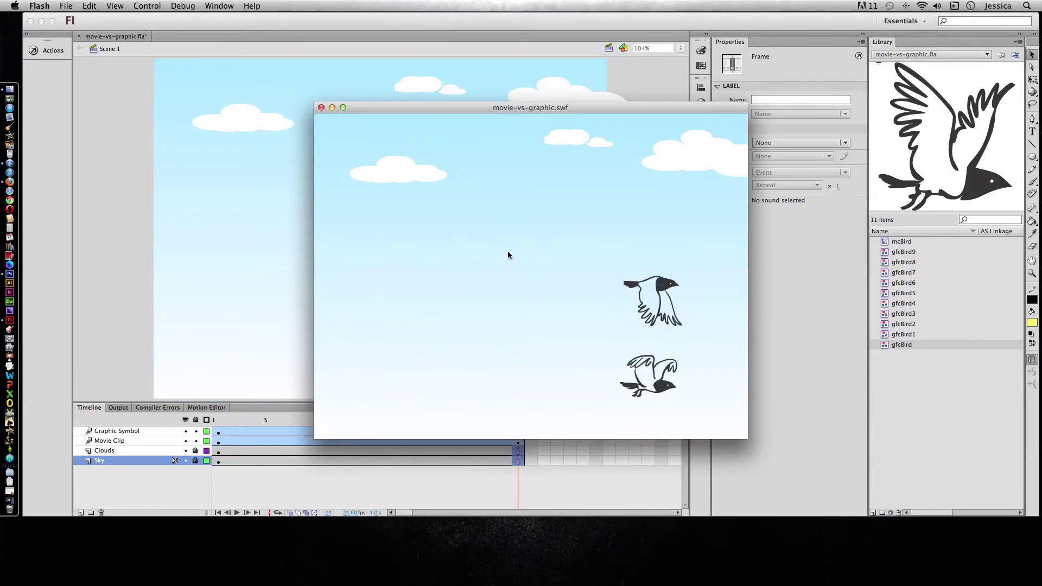
pyautogui.click(321, 108)
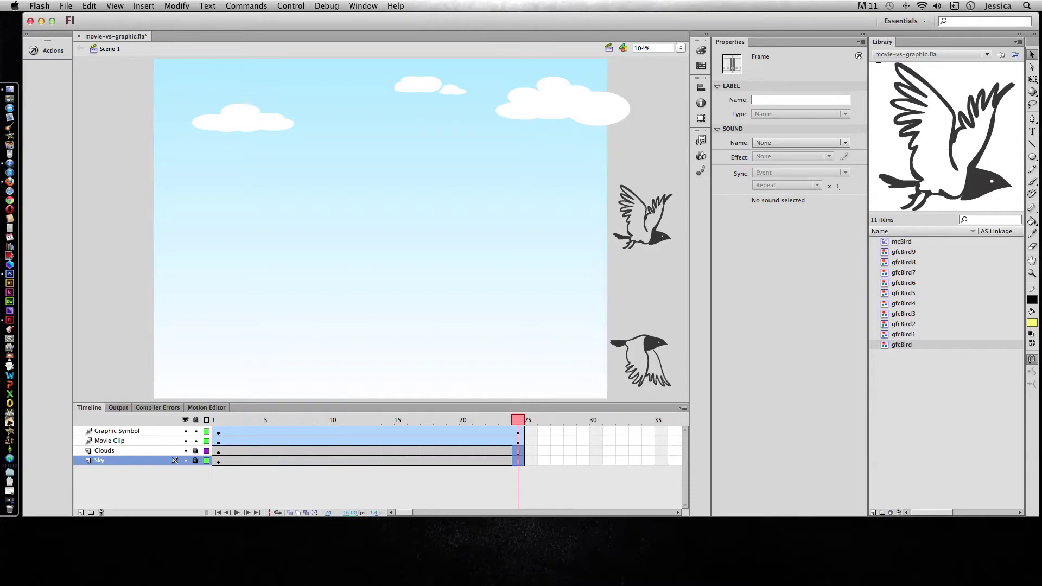
pyautogui.press('super+Return')
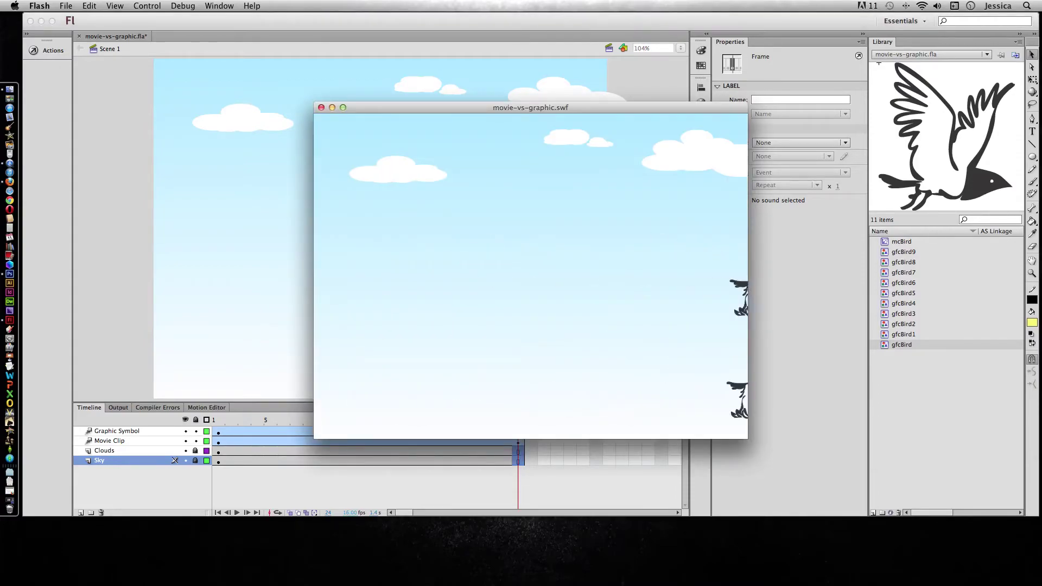
pyautogui.click(321, 107)
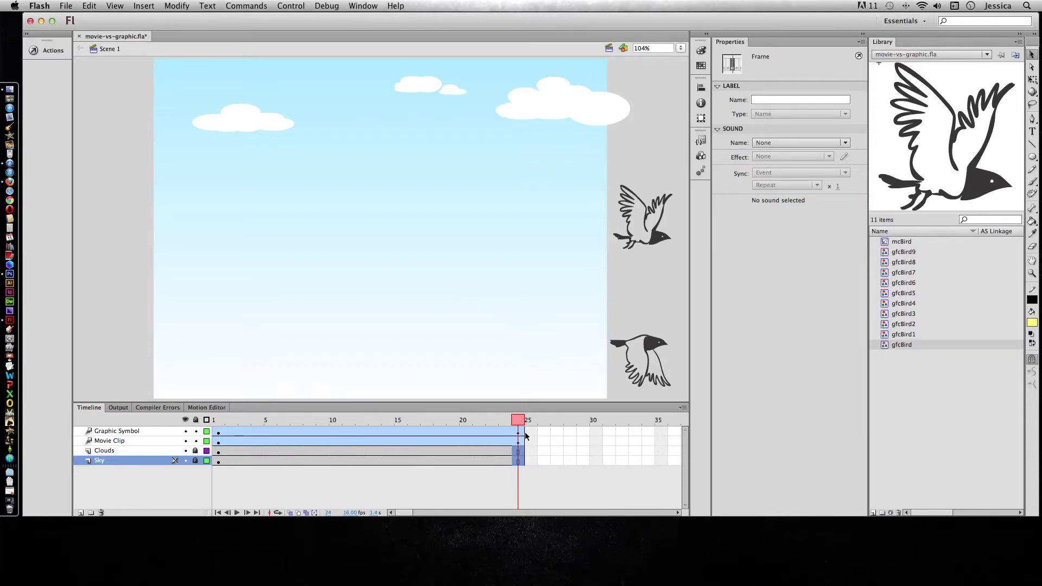
# Step: Switch the timeline to narrower frames and stretch both bird tweens to frame 100
pyautogui.click(683, 407)
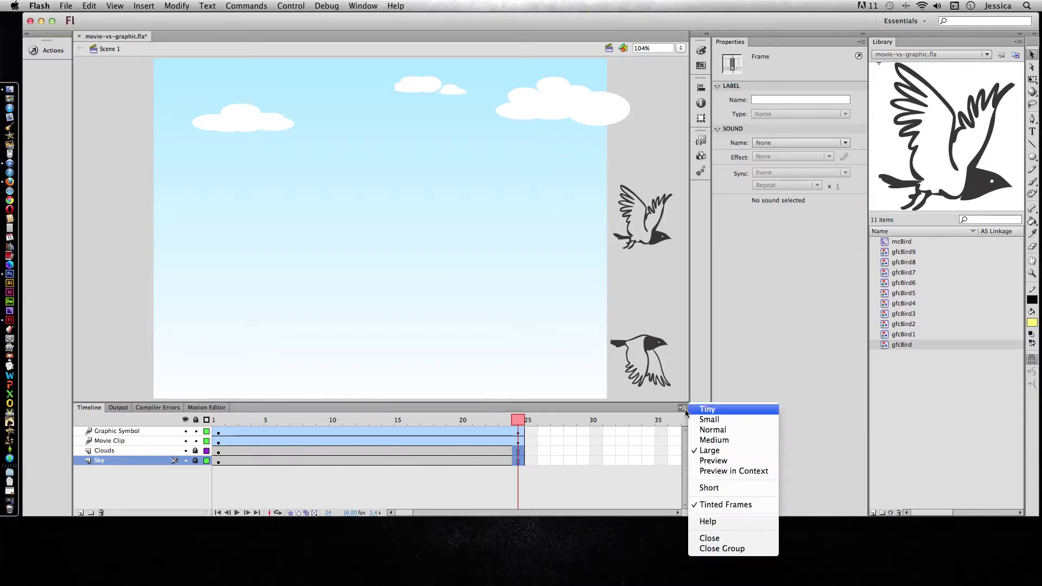
pyautogui.click(705, 427)
pyautogui.moveTo(316, 433); pyautogui.dragTo(645, 438)
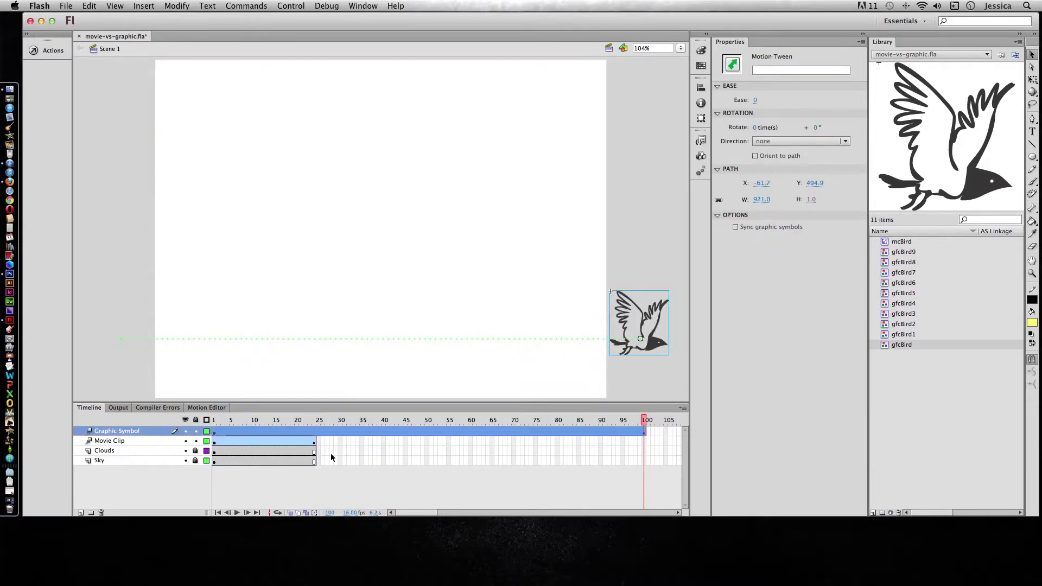
pyautogui.moveTo(316, 441); pyautogui.dragTo(644, 466)
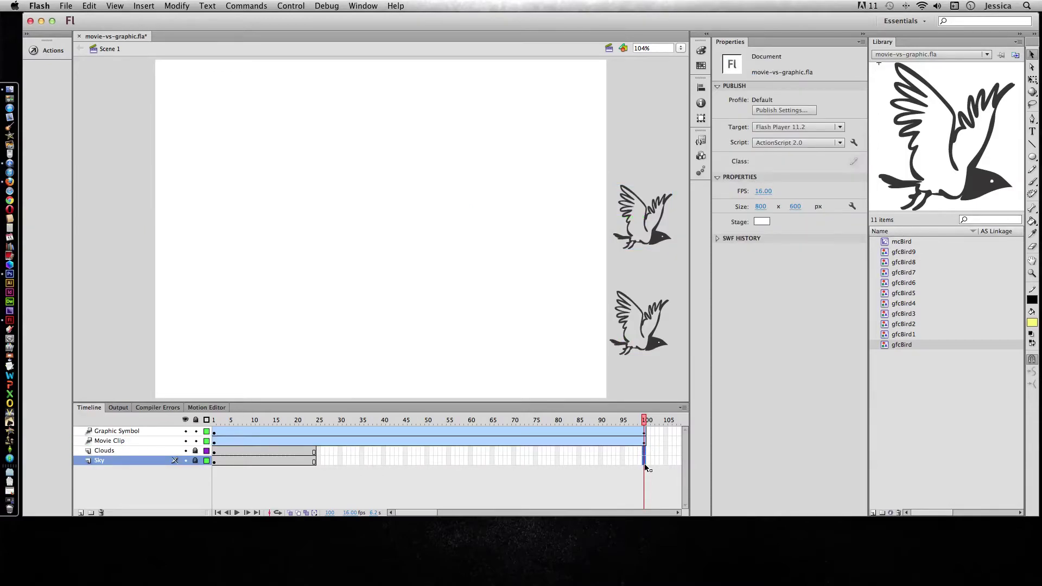
# Step: Extend the sky and clouds to frame 100 with F5, then test the animation from frame 1
pyautogui.press('F5')
pyautogui.moveTo(646, 425); pyautogui.dragTo(179, 432)
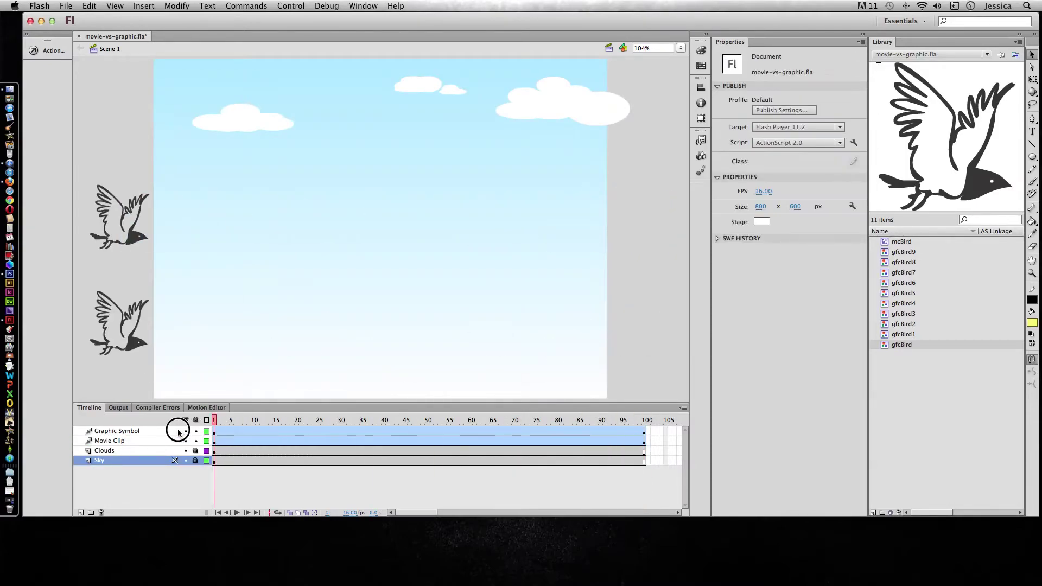
pyautogui.press('super+Return')
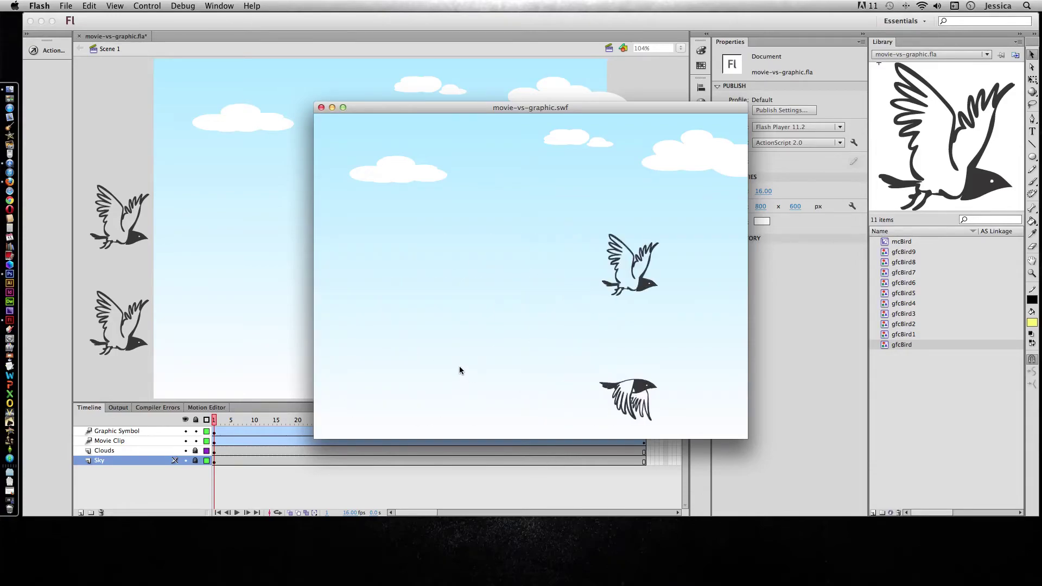
# Step: Close the 100-frame test window and select the movie-clip bird on the left
pyautogui.click(320, 108)
pyautogui.click(135, 241)
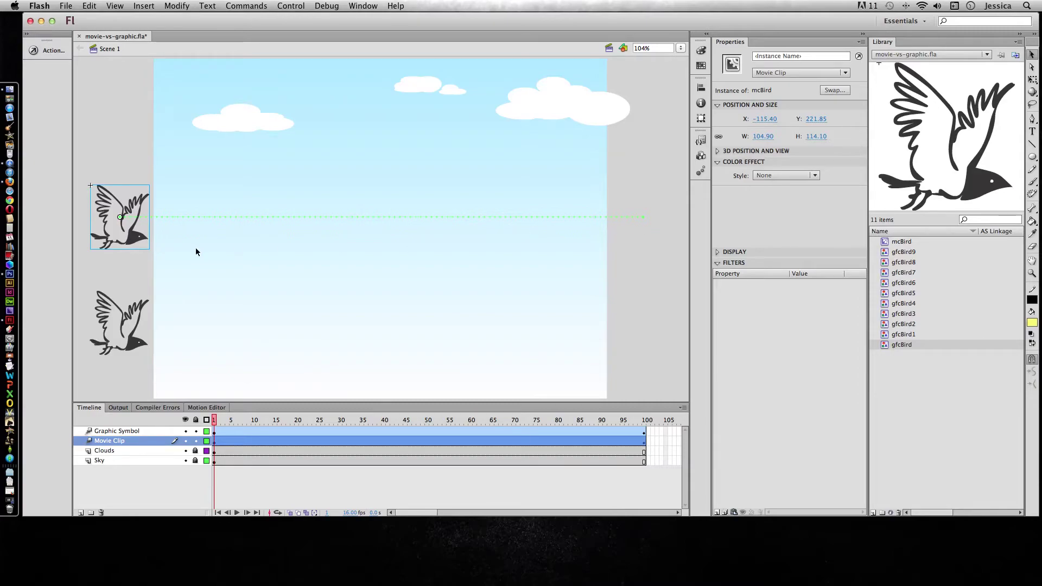
# Step: Duplicate the Movie Clip layer and move the copy's bird higher at frames 1 and 100
pyautogui.click(133, 348)
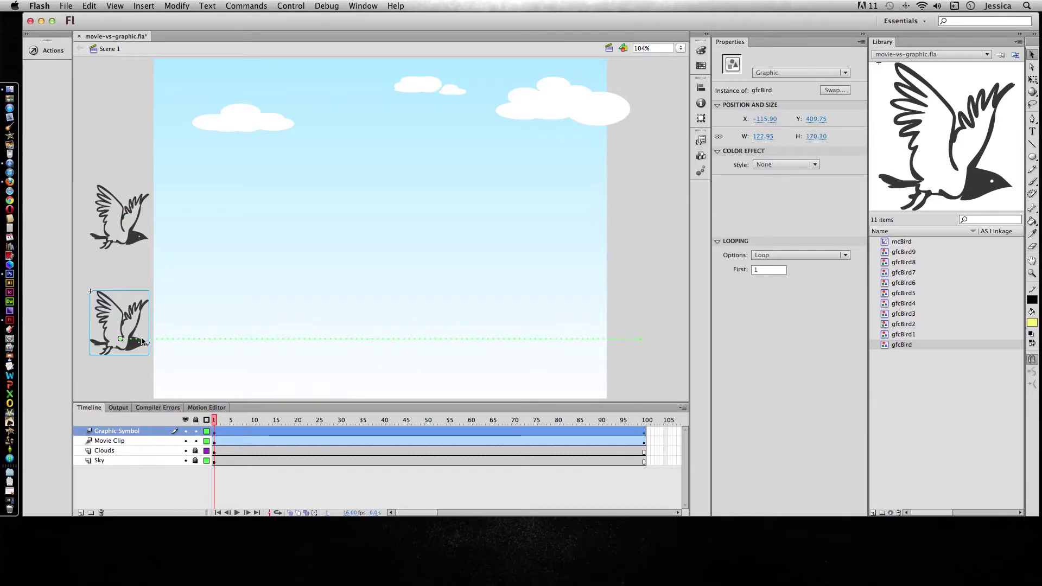
pyautogui.moveTo(96, 442); pyautogui.dragTo(80, 516)
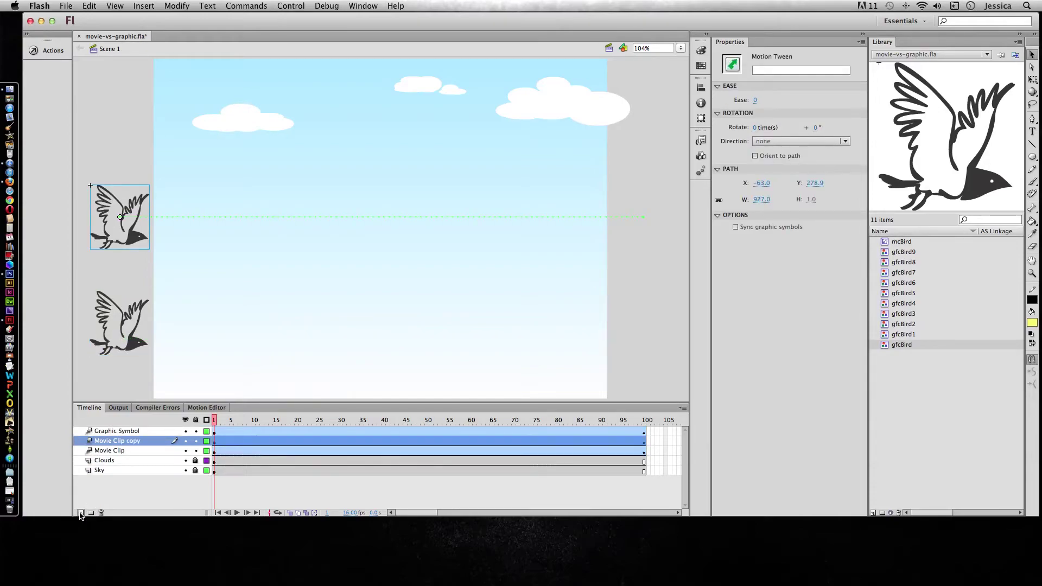
pyautogui.moveTo(135, 236); pyautogui.dragTo(193, 186)
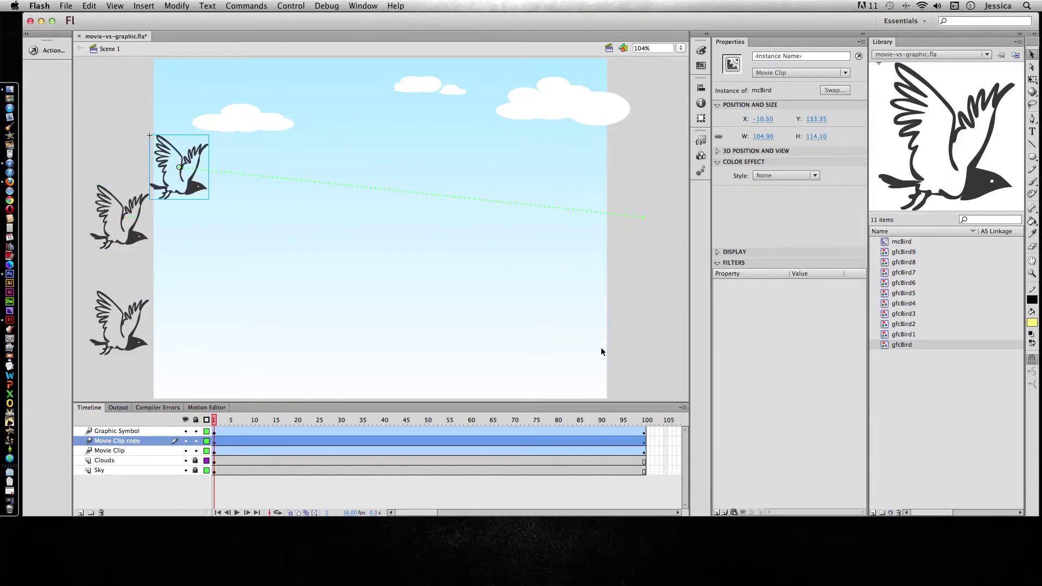
pyautogui.click(647, 427)
pyautogui.moveTo(651, 239); pyautogui.dragTo(651, 166)
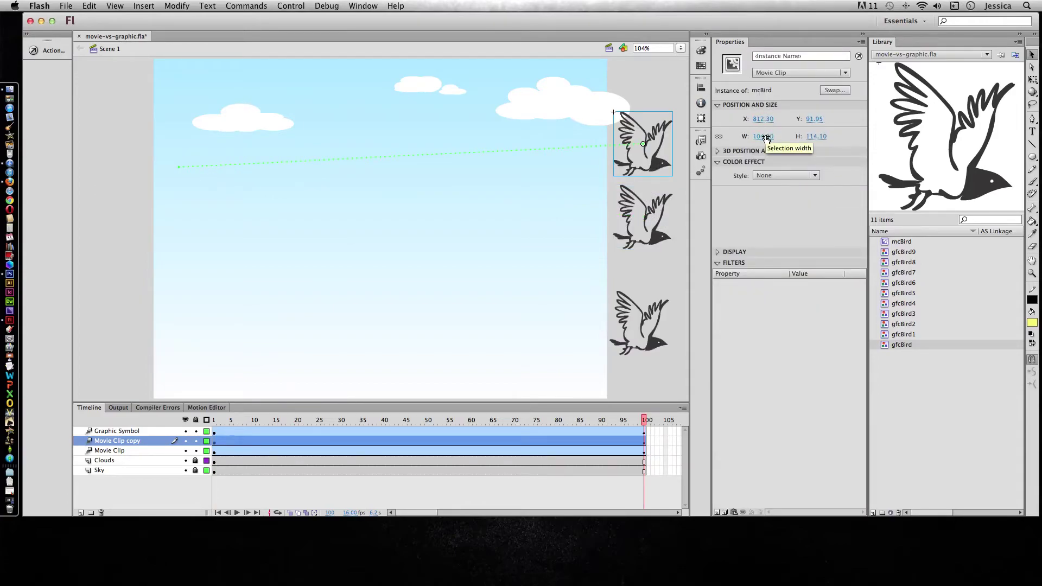
pyautogui.moveTo(646, 425); pyautogui.dragTo(204, 421)
# Step: Duplicate the Movie Clip copy layer and lock the Movie Clip and Movie Clip copy layers
pyautogui.click(161, 437)
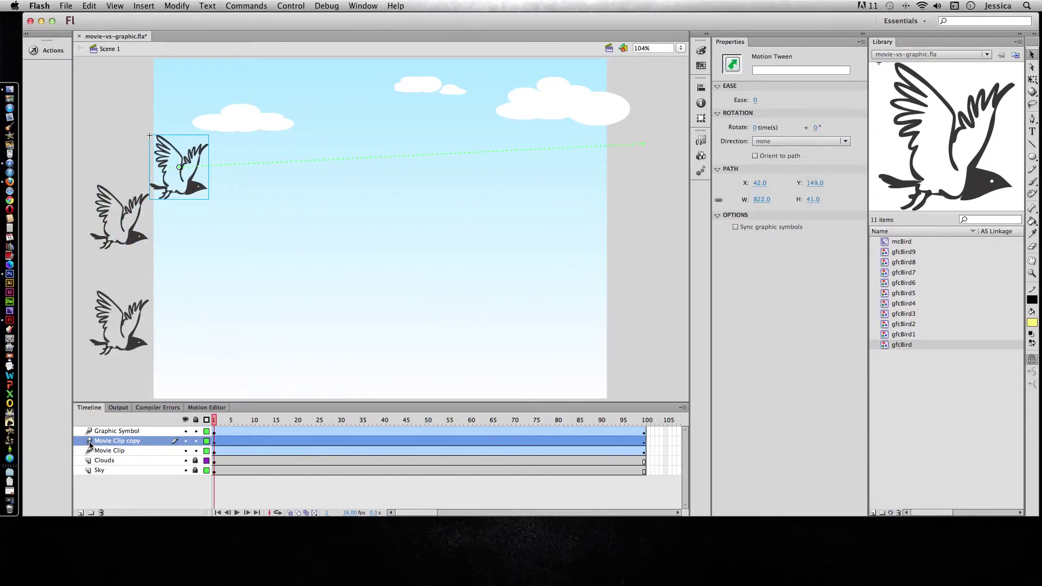
pyautogui.moveTo(90, 445); pyautogui.dragTo(81, 512)
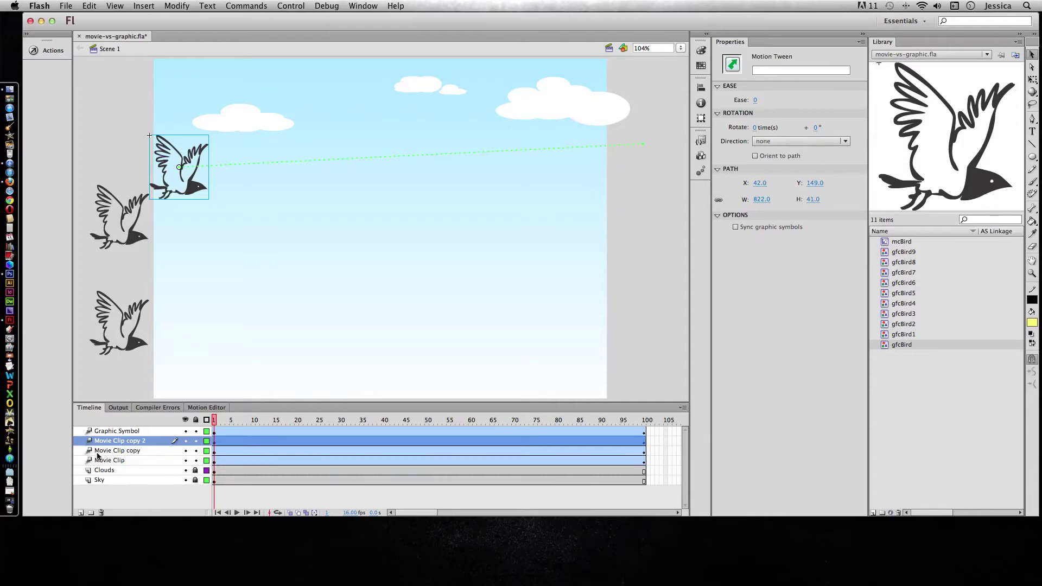
pyautogui.moveTo(136, 237); pyautogui.dragTo(134, 141)
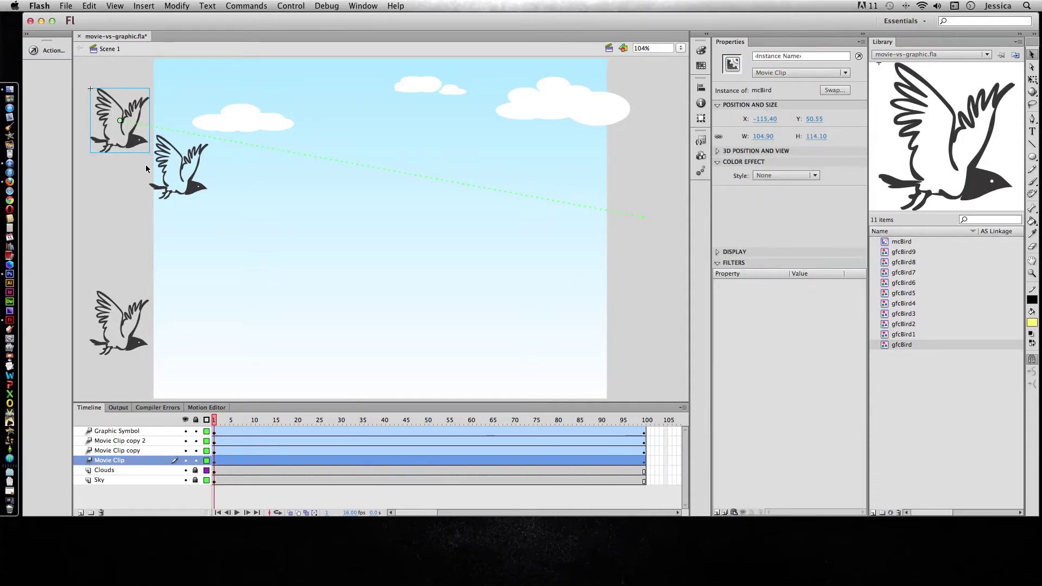
pyautogui.press('cmd+z')
pyautogui.click(124, 442)
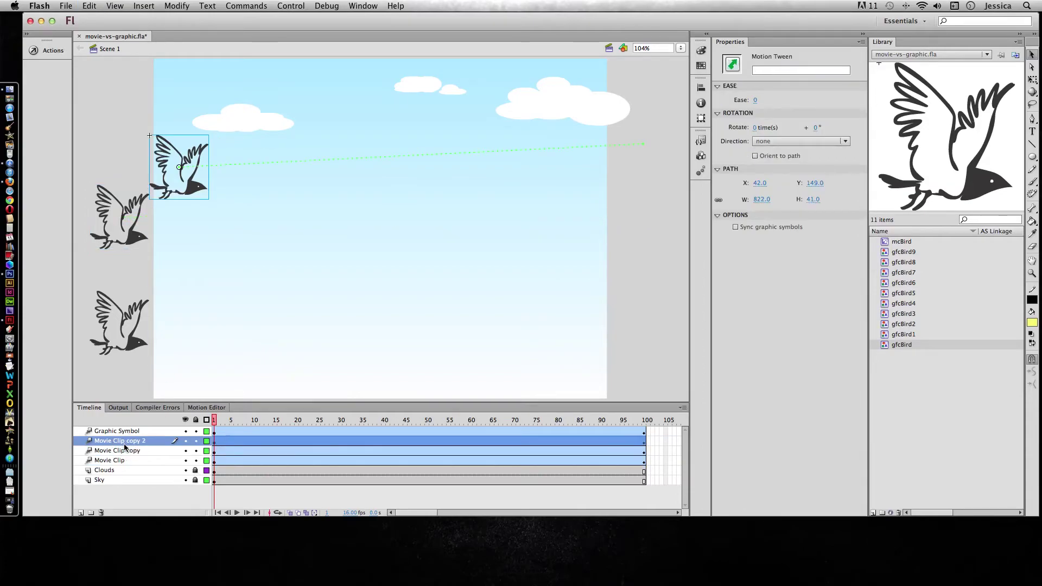
pyautogui.click(132, 241)
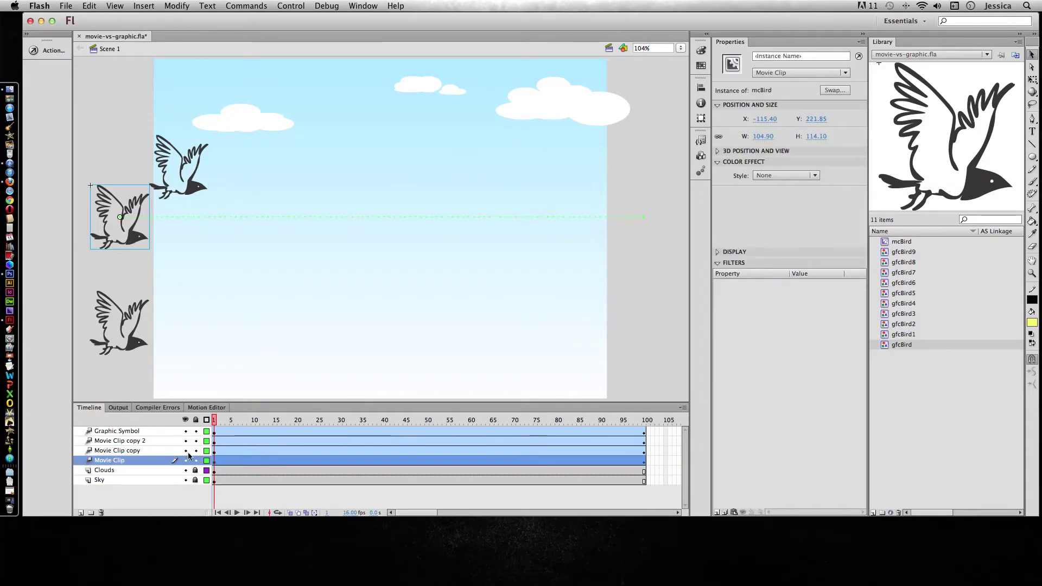
pyautogui.moveTo(196, 450); pyautogui.dragTo(195, 460)
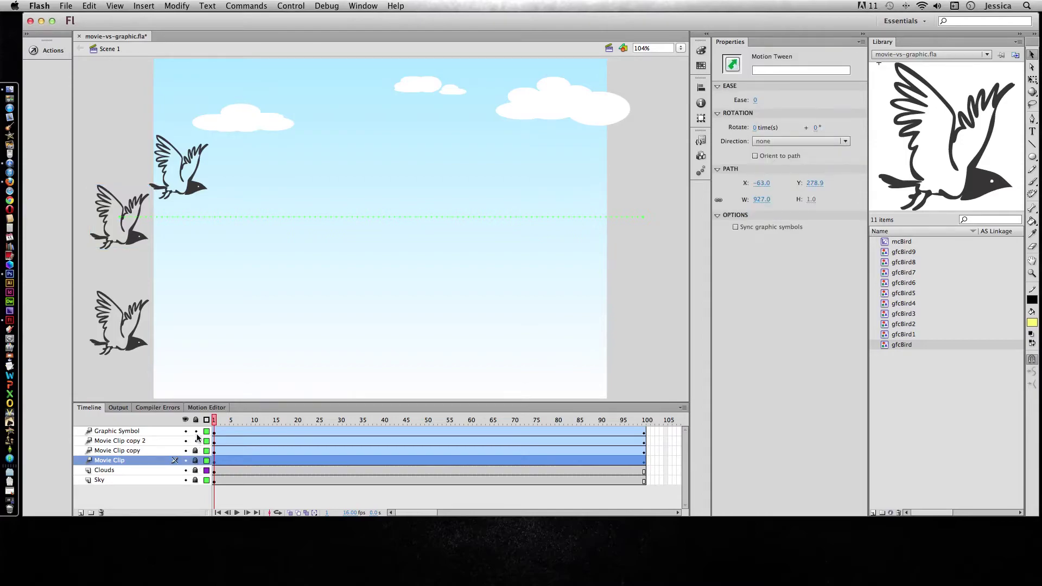
# Step: Move the Movie Clip copy 2 bird's start to the top-left and raise its frame-100 end
pyautogui.click(161, 441)
pyautogui.click(136, 242)
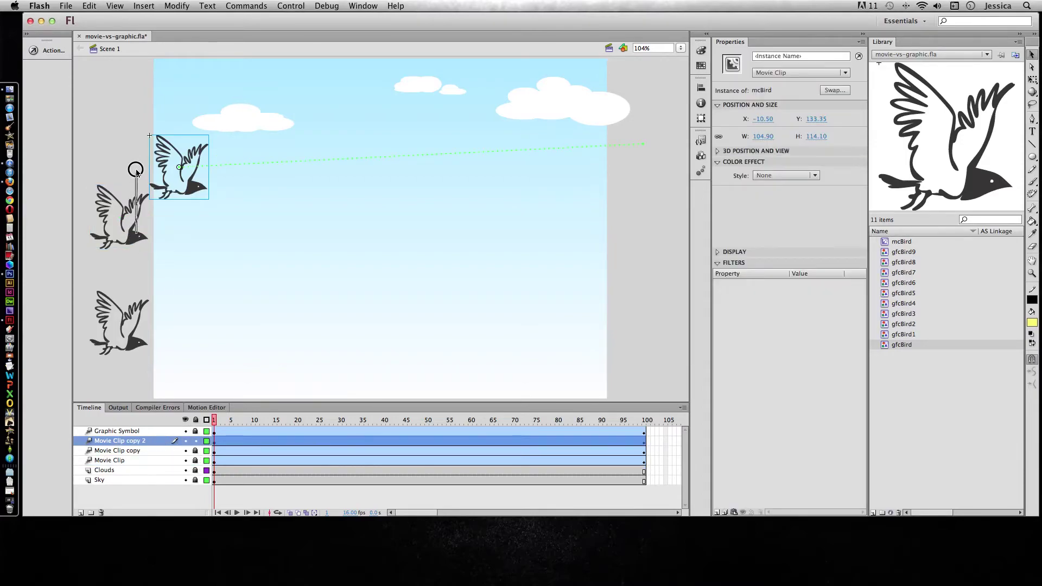
pyautogui.click(168, 206)
pyautogui.moveTo(195, 188); pyautogui.dragTo(110, 155)
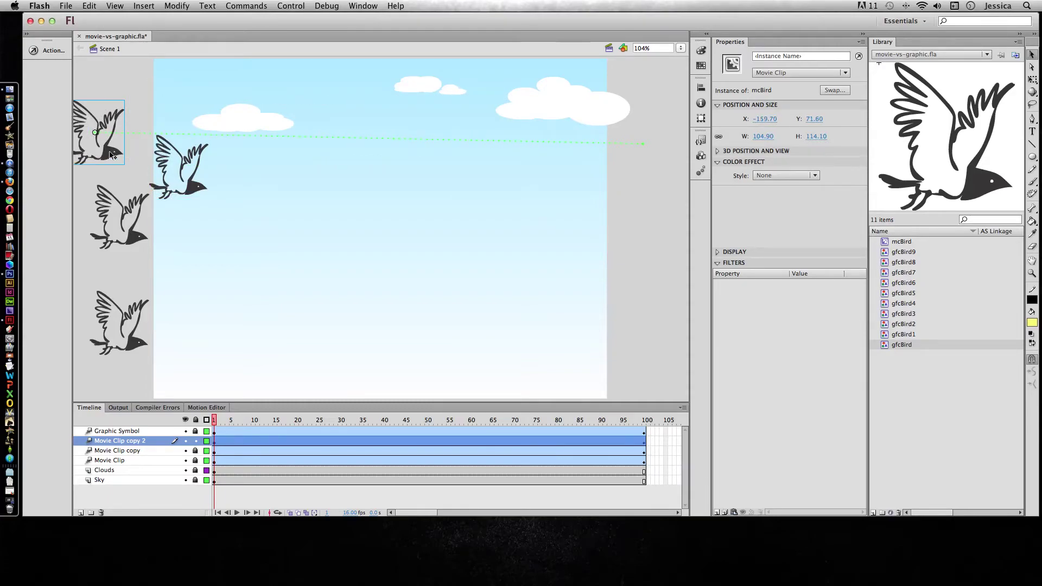
pyautogui.click(644, 420)
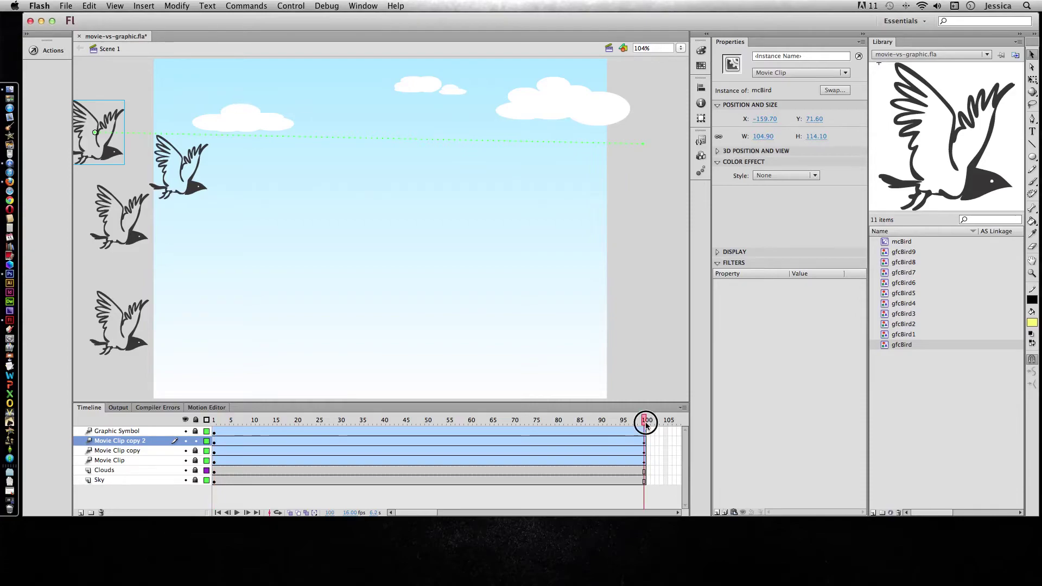
pyautogui.moveTo(655, 163); pyautogui.dragTo(647, 119)
pyautogui.moveTo(646, 421); pyautogui.dragTo(368, 442)
# Step: Watch the four birds fly across the sky in a test movie, then close it
pyautogui.press('super+Return')
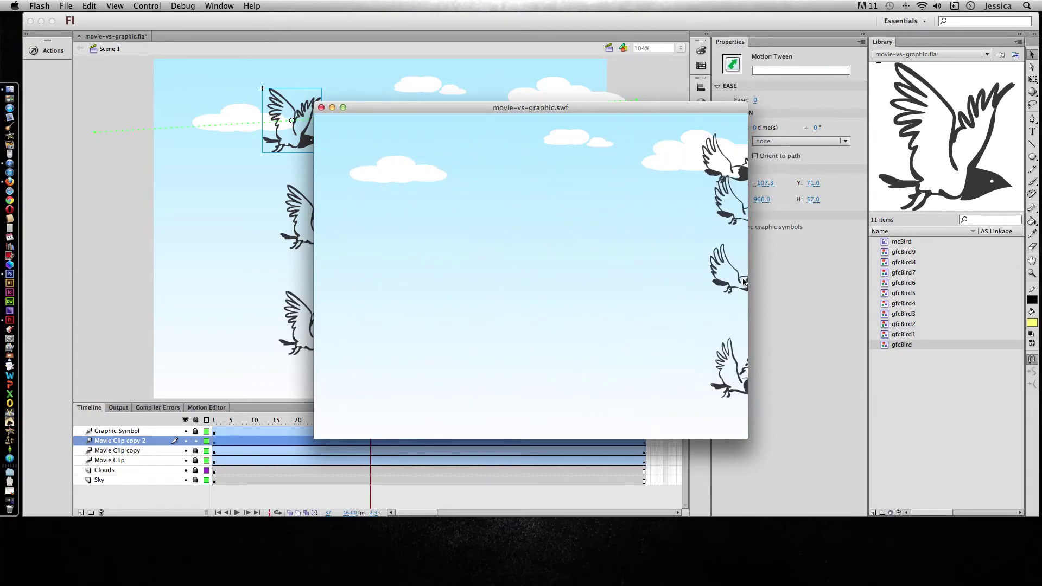
pyautogui.click(321, 108)
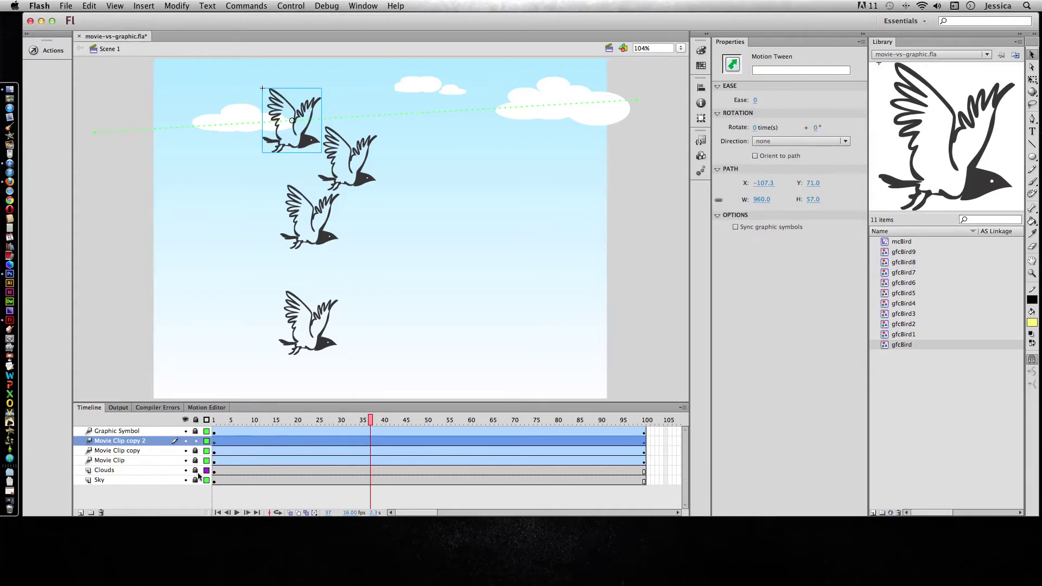
# Step: Duplicate the Graphic Symbol layer and start the copy's bird off-stage left at X -209.25, Y 346.25
pyautogui.click(196, 440)
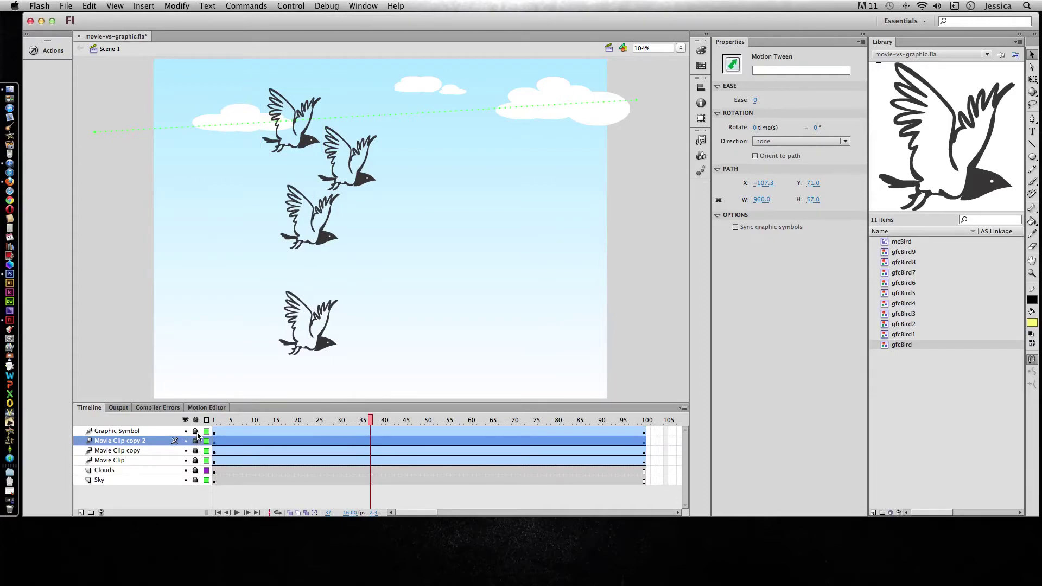
pyautogui.click(162, 432)
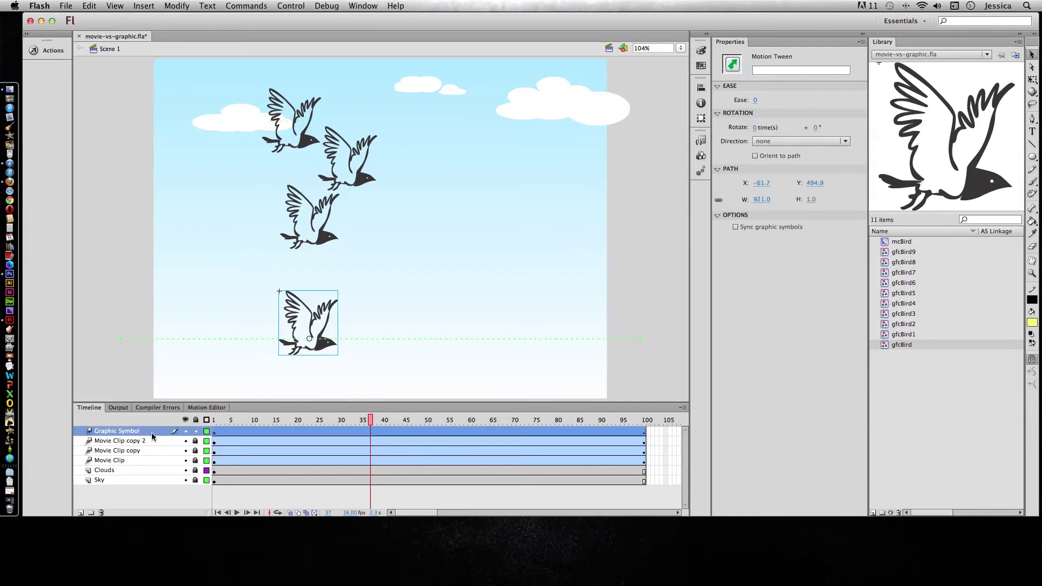
pyautogui.click(318, 348)
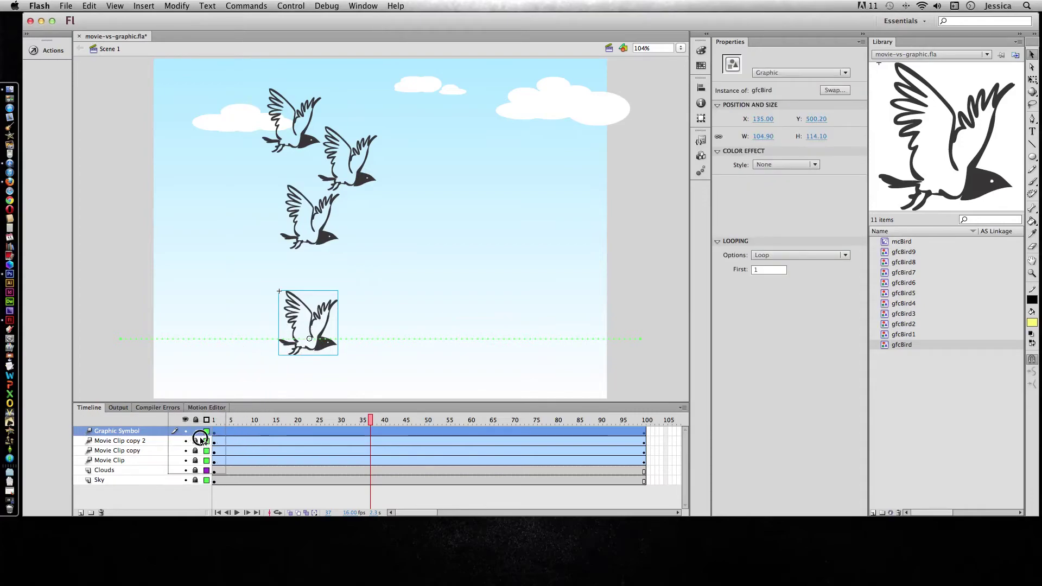
pyautogui.moveTo(310, 329); pyautogui.dragTo(319, 333)
pyautogui.press('super+z')
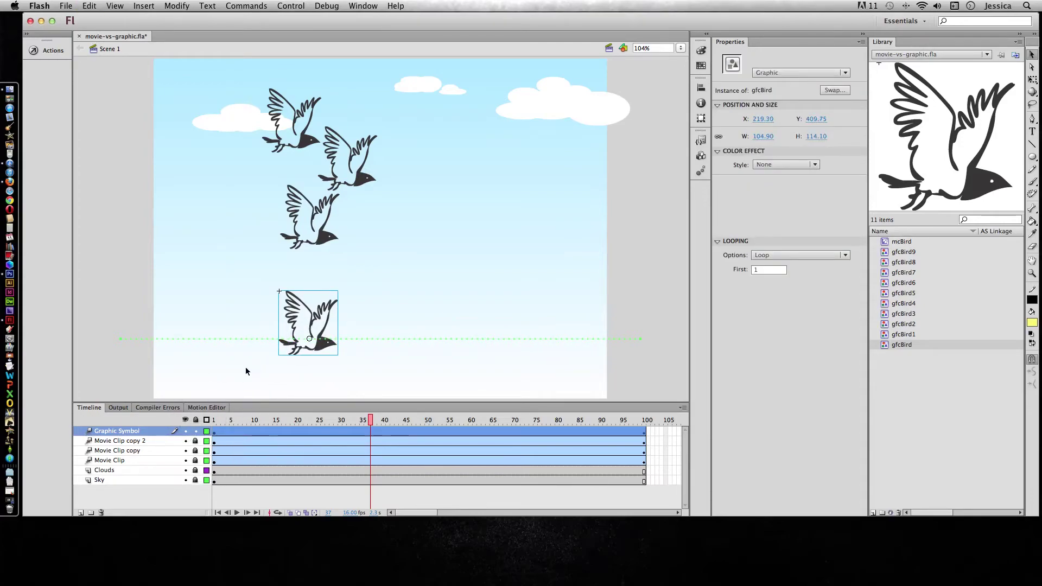
pyautogui.click(89, 502)
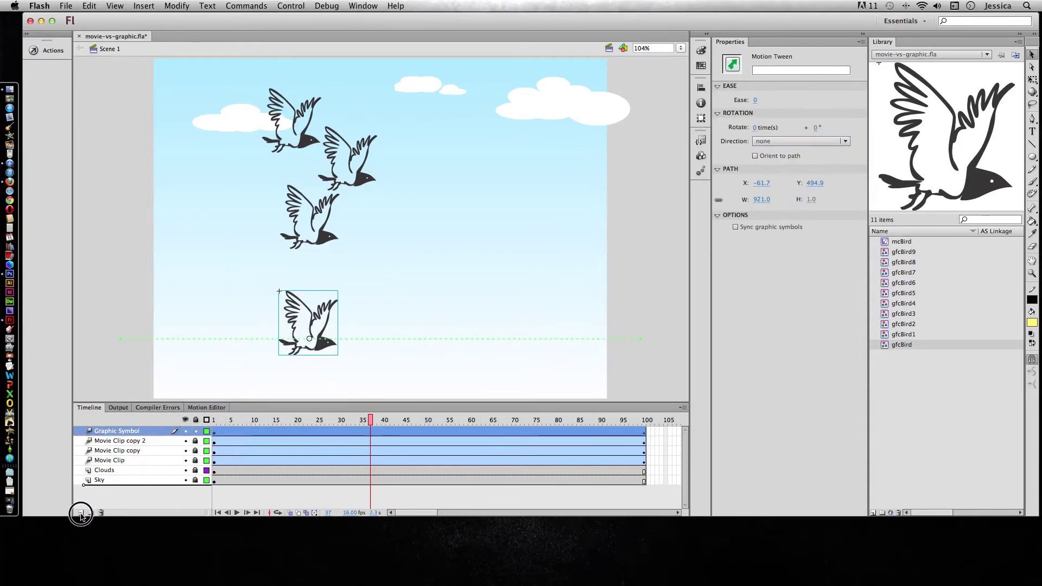
pyautogui.click(81, 513)
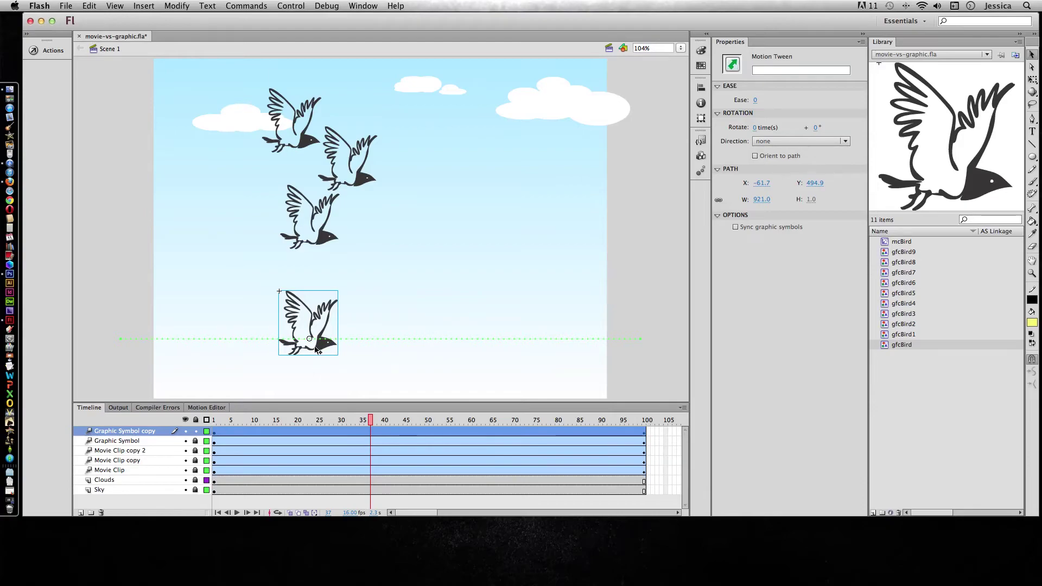
pyautogui.moveTo(372, 418); pyautogui.dragTo(214, 418)
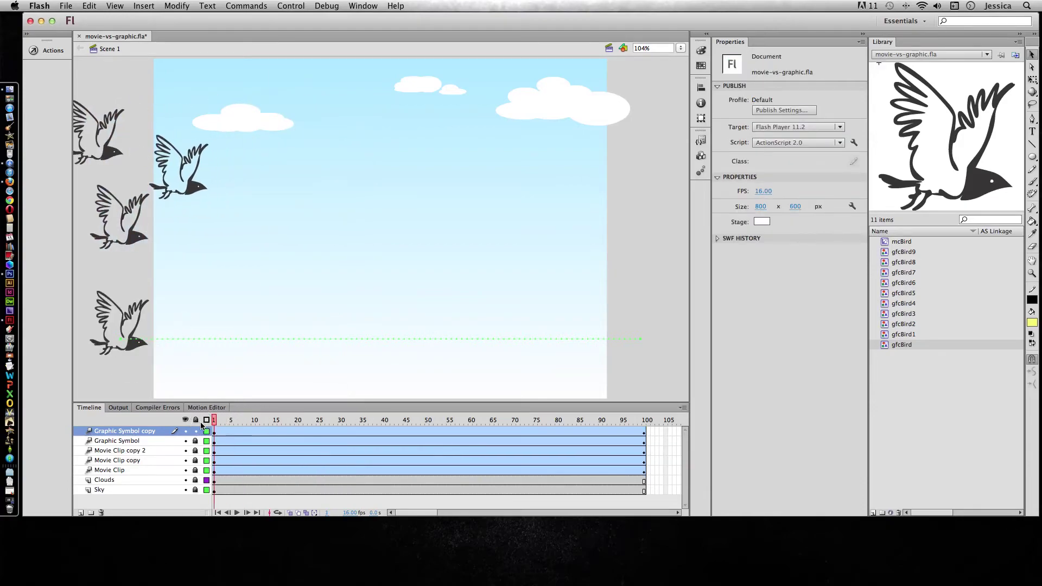
pyautogui.click(140, 350)
pyautogui.moveTo(136, 349); pyautogui.dragTo(80, 311)
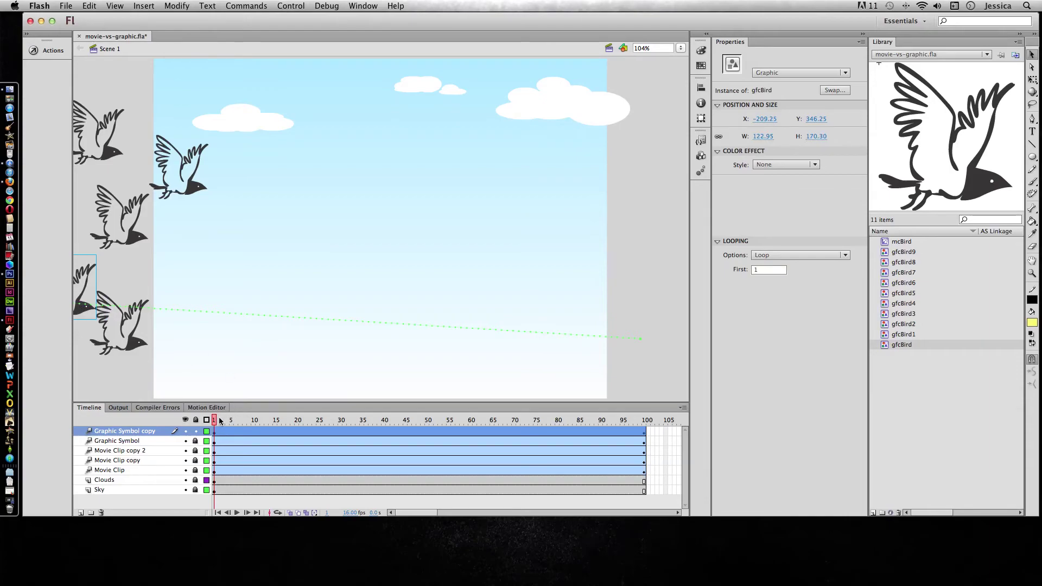
# Step: At frame 100, raise the Graphic Symbol copy bird's end position into the flock
pyautogui.moveTo(221, 420); pyautogui.dragTo(646, 422)
pyautogui.click(659, 346)
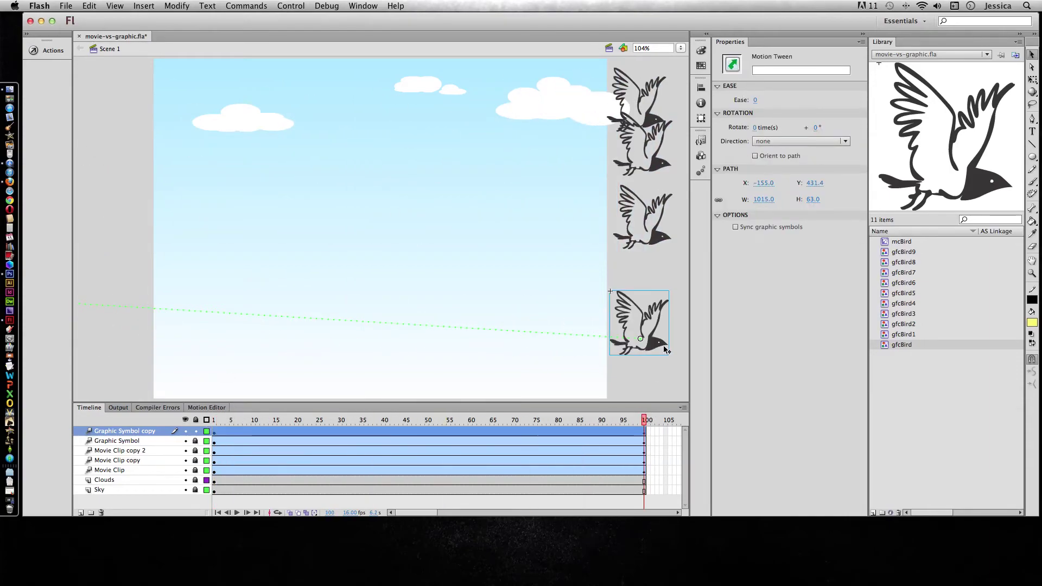
pyautogui.moveTo(659, 345); pyautogui.dragTo(658, 297)
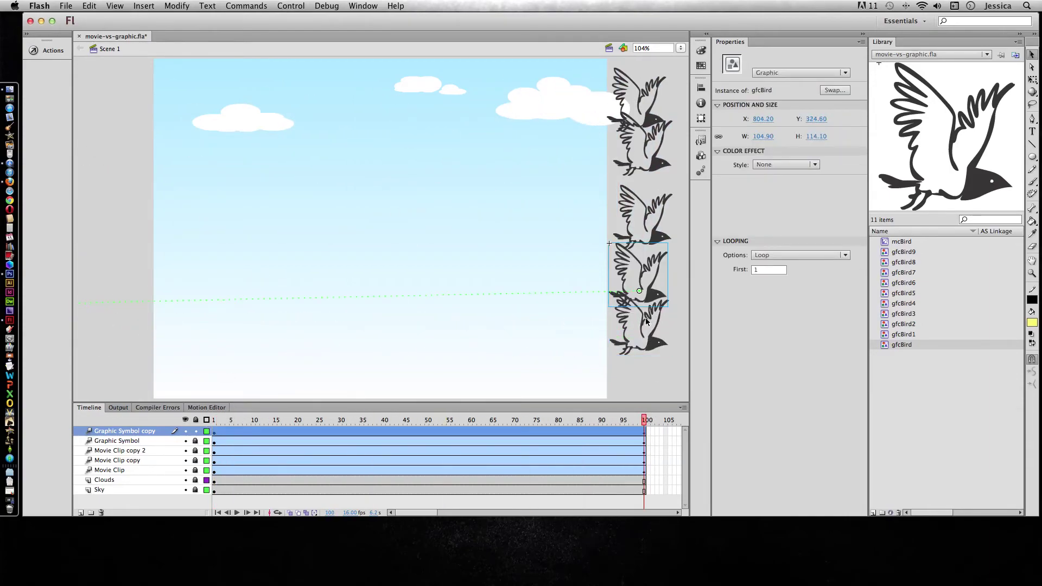
pyautogui.moveTo(644, 421); pyautogui.dragTo(210, 415)
# Step: Set the stage zoom to 100%, duplicate the Graphic Symbol copy layer and lock the original copy
pyautogui.click(150, 432)
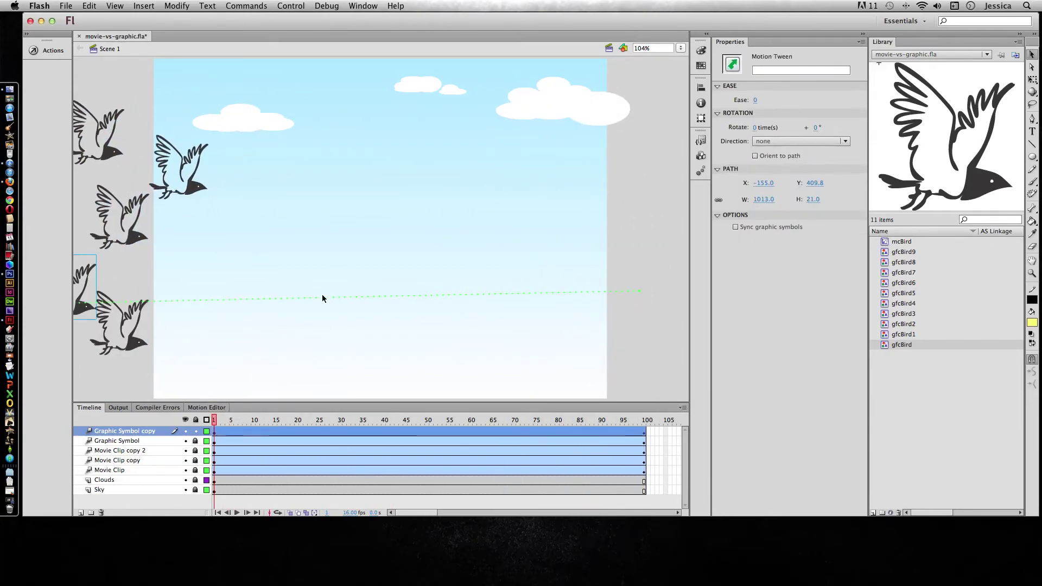
pyautogui.click(681, 49)
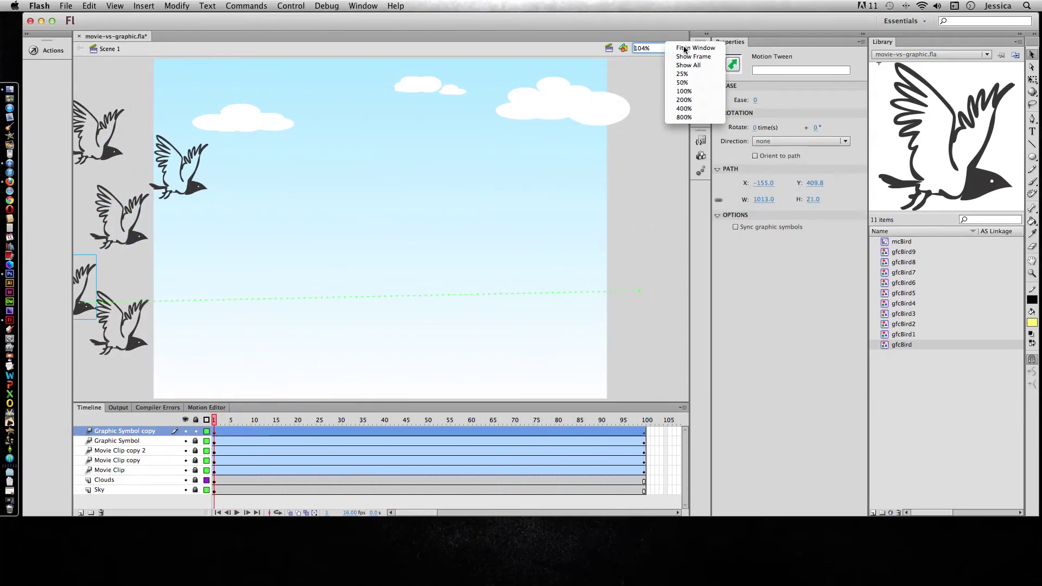
pyautogui.click(686, 92)
pyautogui.moveTo(456, 398); pyautogui.dragTo(206, 412)
pyautogui.moveTo(107, 431); pyautogui.dragTo(80, 512)
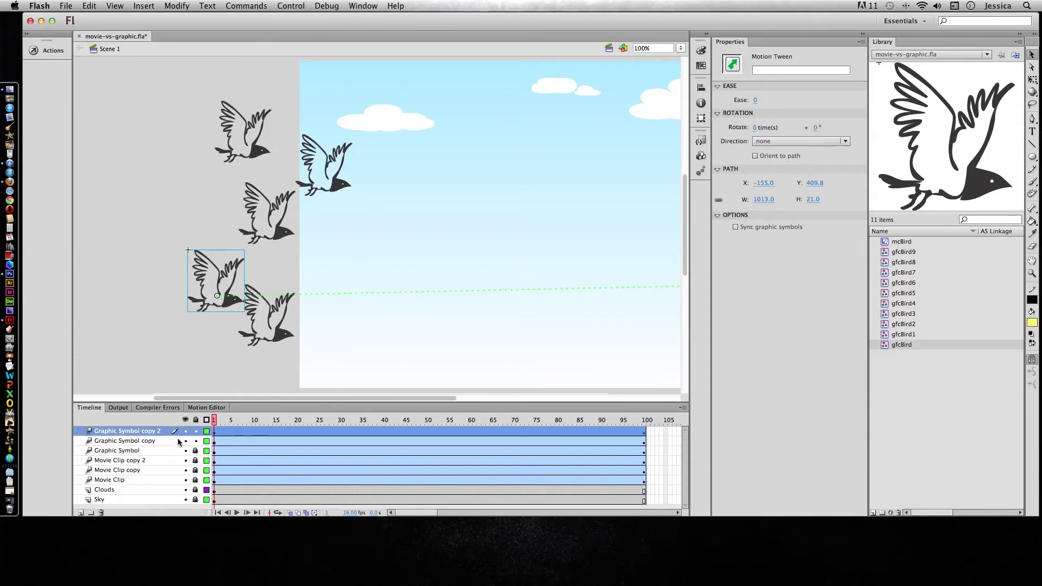
pyautogui.click(196, 442)
# Step: Move the new bird's start lower-left and its end lower-right, then test the movie
pyautogui.moveTo(223, 302); pyautogui.dragTo(174, 366)
pyautogui.moveTo(217, 426); pyautogui.dragTo(644, 421)
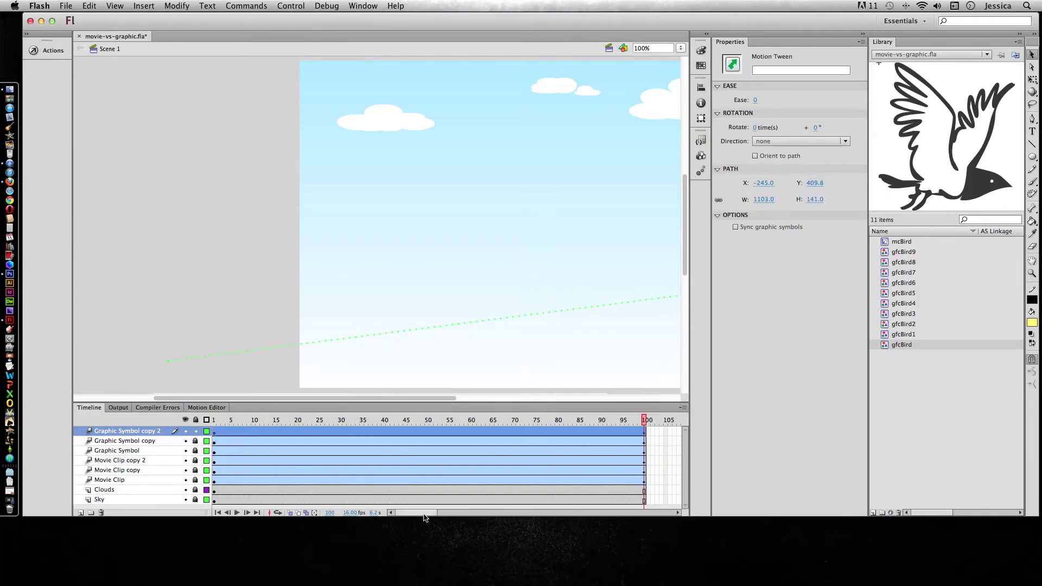
pyautogui.moveTo(414, 399); pyautogui.dragTo(503, 398)
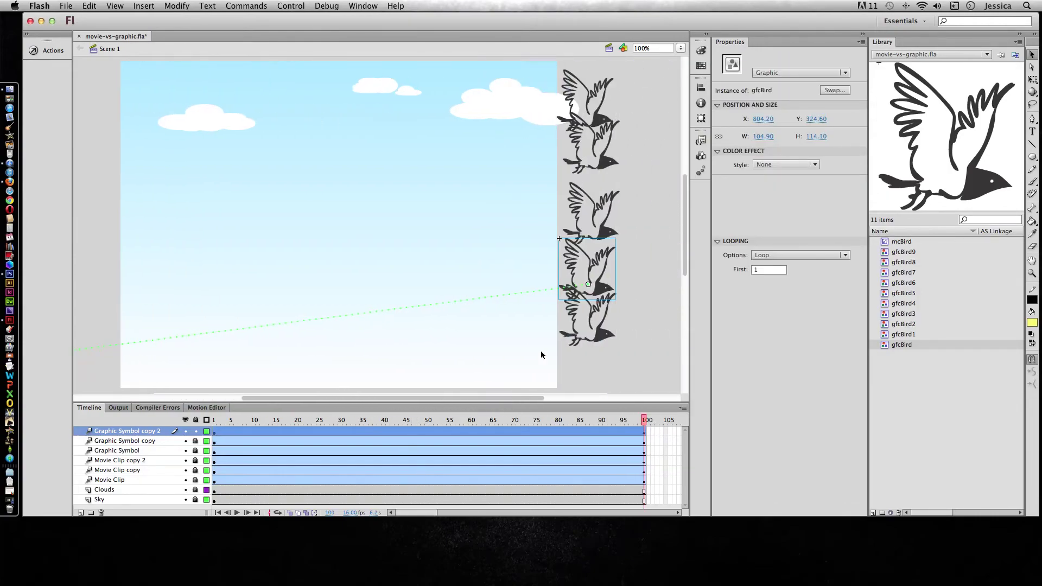
pyautogui.moveTo(598, 285); pyautogui.dragTo(645, 364)
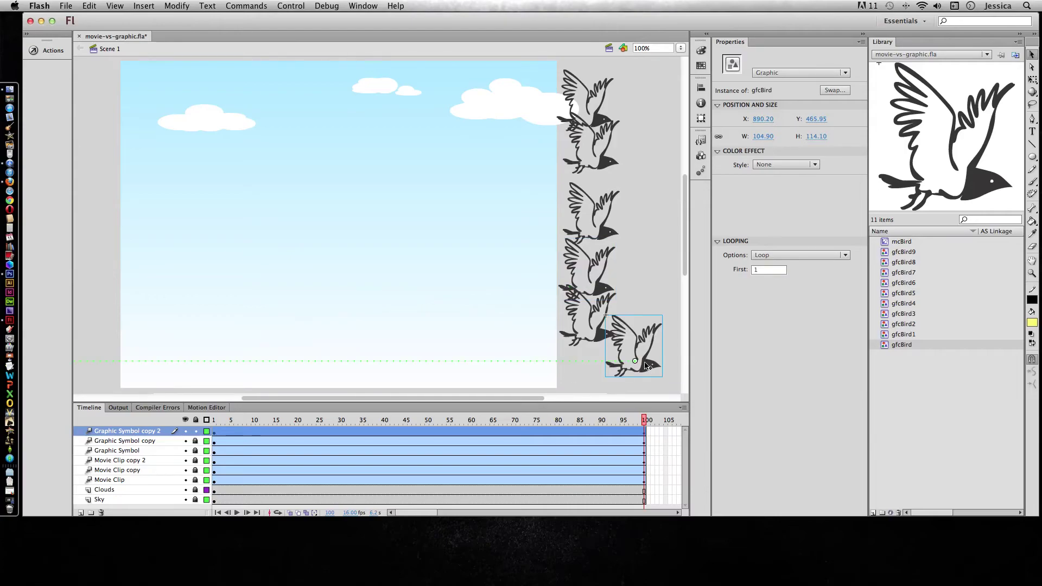
pyautogui.click(640, 420)
pyautogui.moveTo(640, 421); pyautogui.dragTo(197, 420)
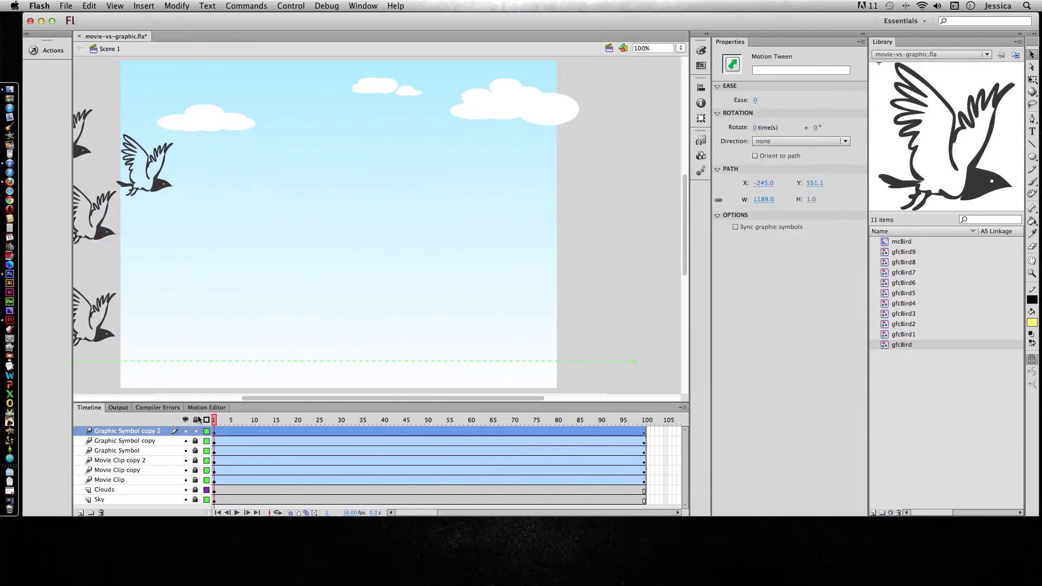
pyautogui.press('super+Return')
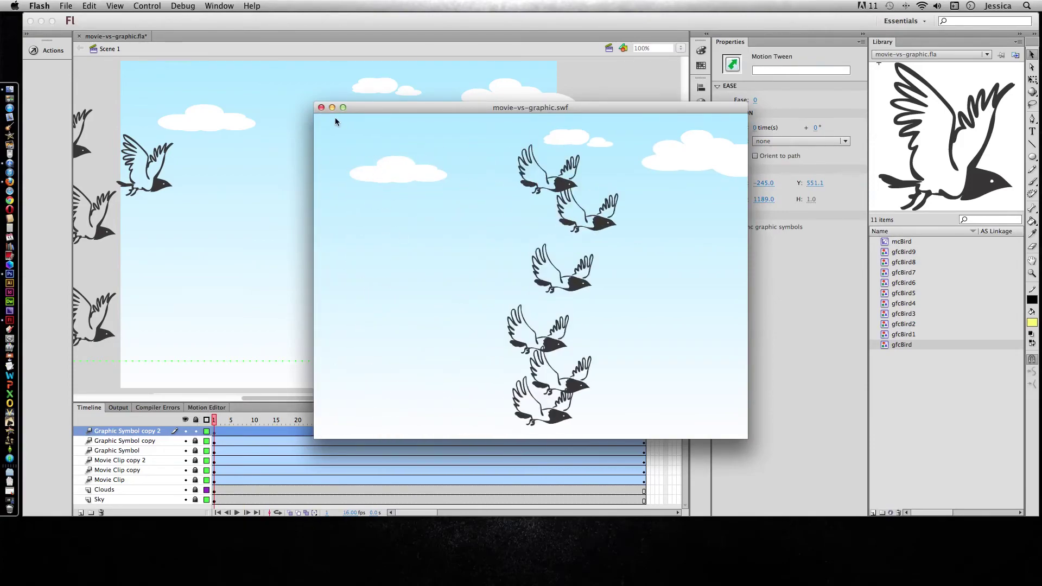
# Step: Close the six-bird test window and select frame 6 of the Movie Clip copy 2 layer
pyautogui.click(321, 108)
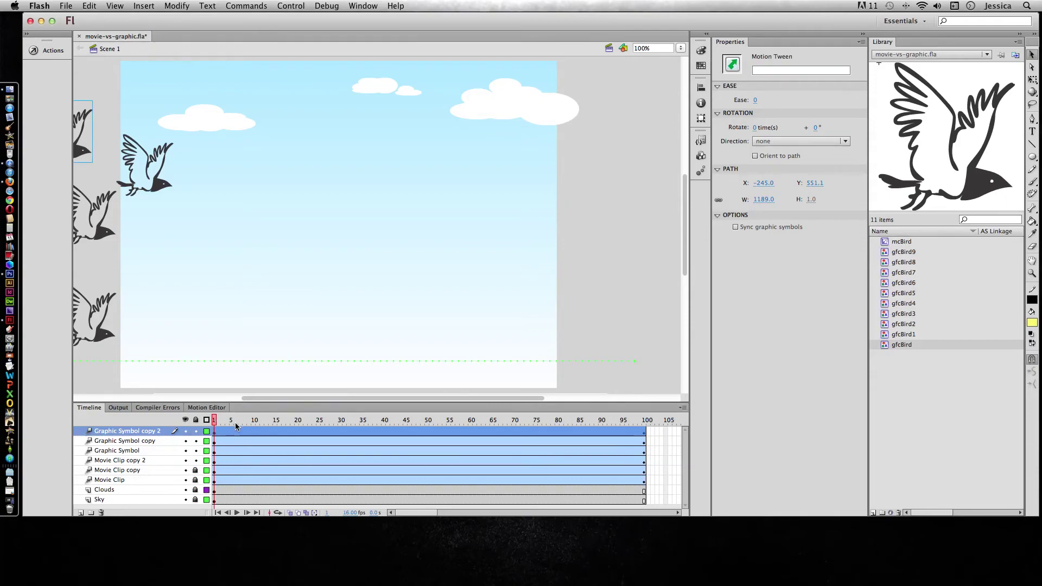
pyautogui.moveTo(255, 399); pyautogui.dragTo(216, 399)
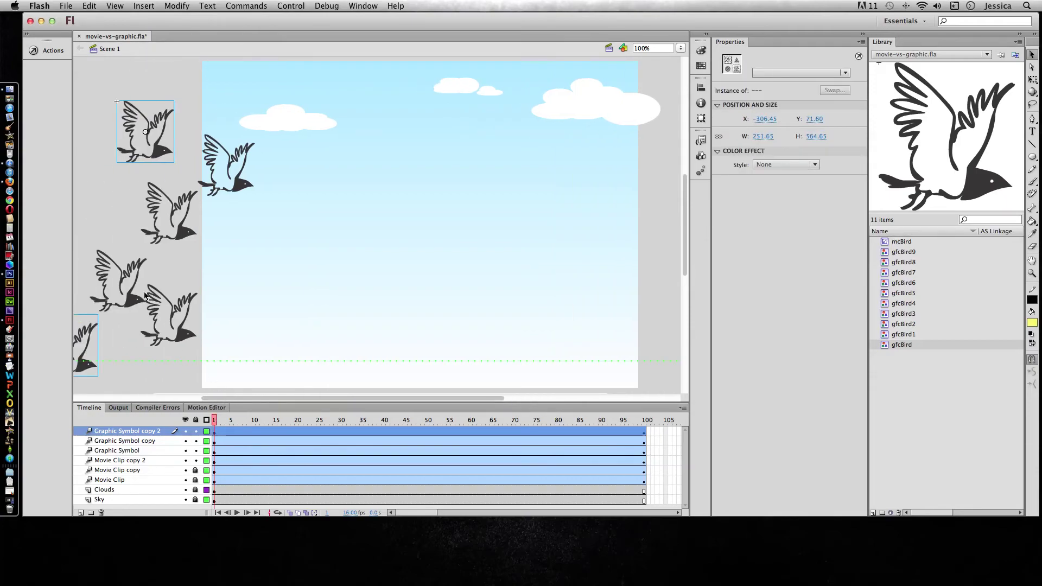
pyautogui.click(119, 460)
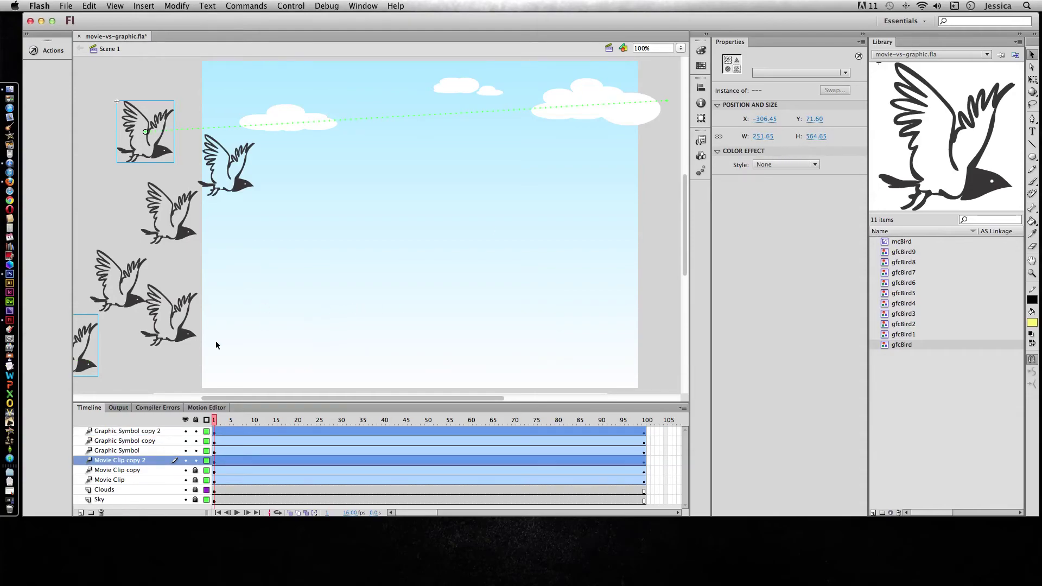
pyautogui.click(146, 391)
pyautogui.click(235, 461)
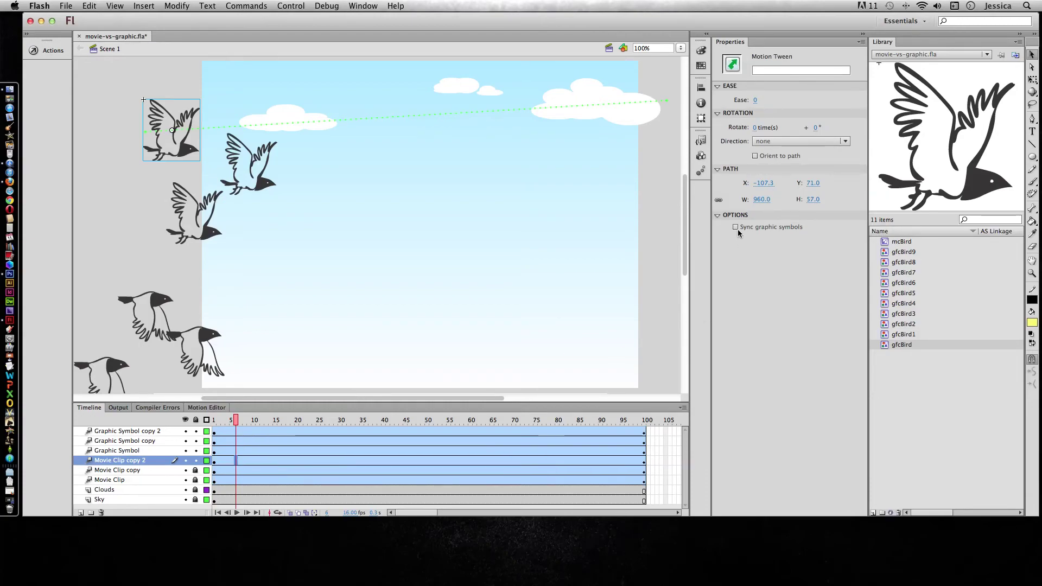
# Step: Set Looping First Frame to 4 and 8 on the two copied graphic birds, then test the movie
pyautogui.click(120, 368)
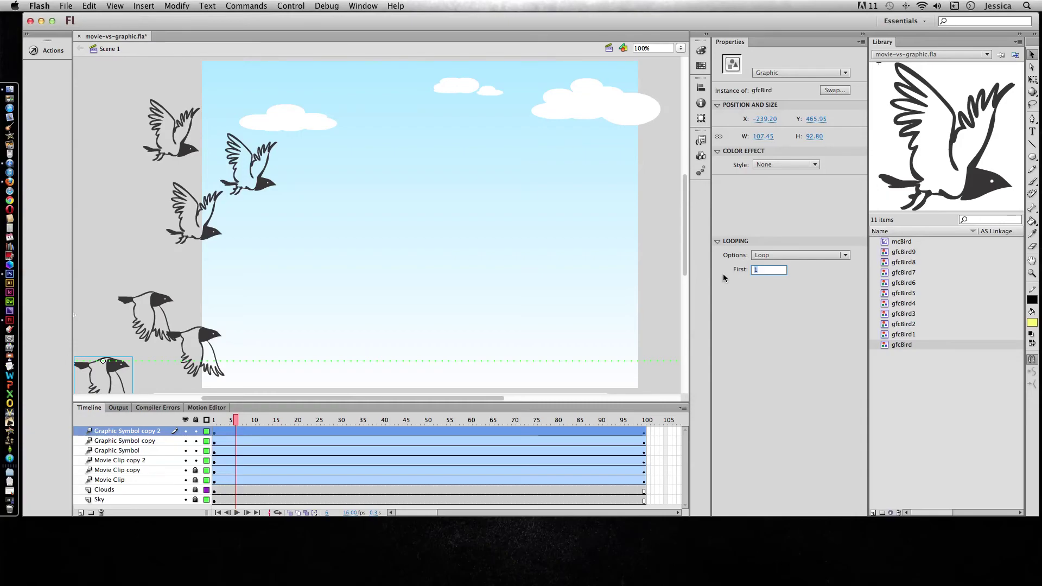
pyautogui.write('4')
pyautogui.click(160, 300)
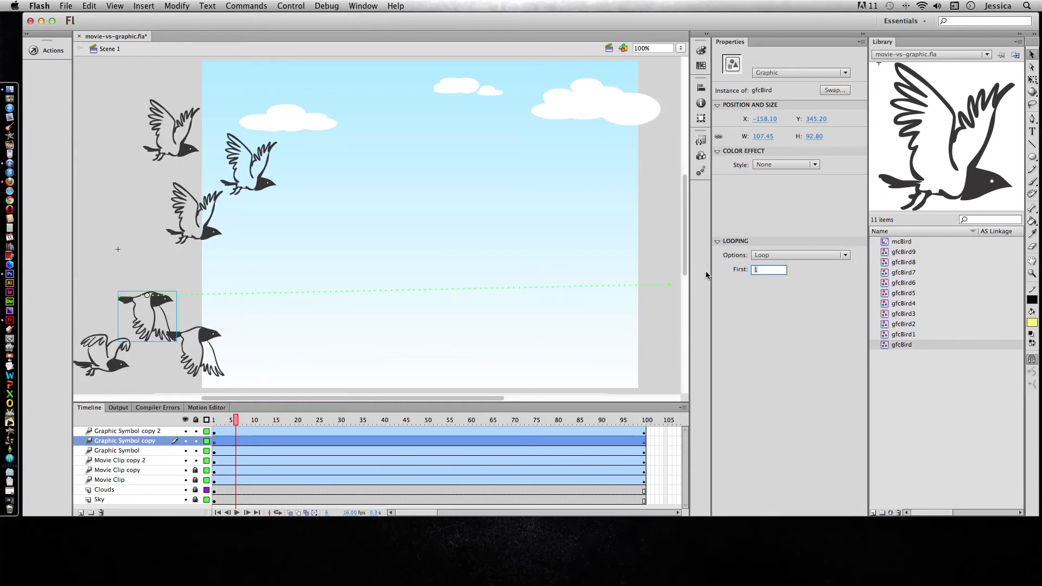
pyautogui.write('8')
pyautogui.click(669, 322)
pyautogui.press('super+Return')
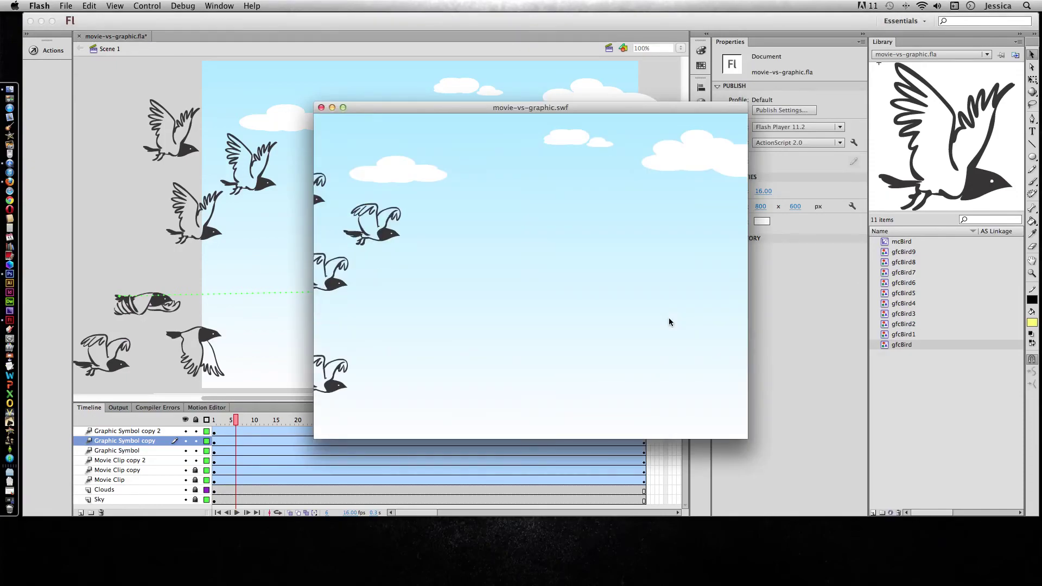